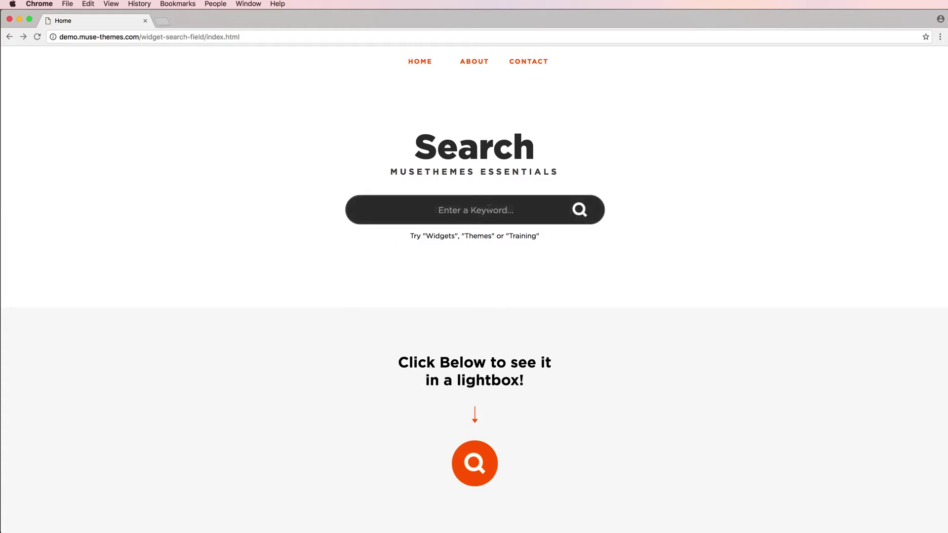
Search the Muse Themes demo site for 'widgets' to see its 3 results.
{"action": "type", "text": "widgets"}
{"action": "key", "text": "Return"}
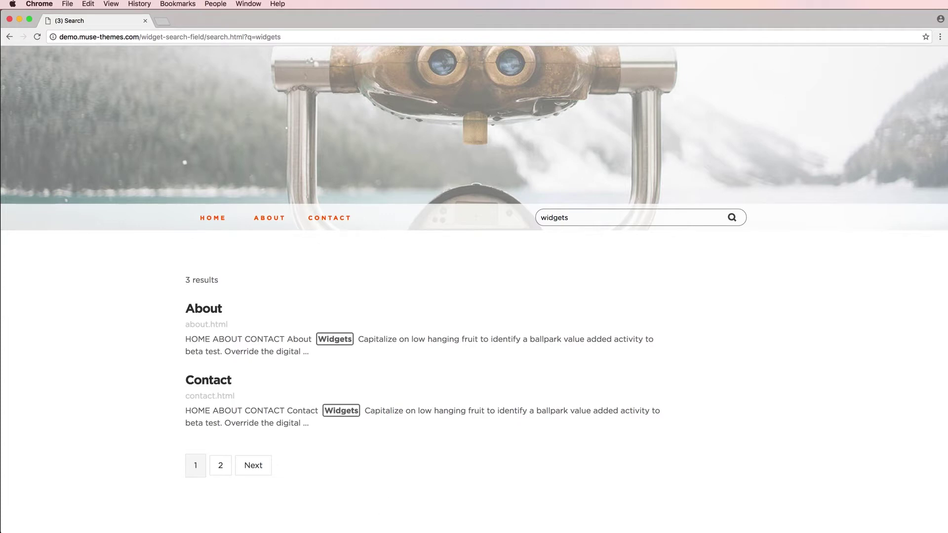
Back on the demo Home page, try the full-screen orange search lightbox and close it.
{"action": "left_click", "coordinate": [10, 36]}
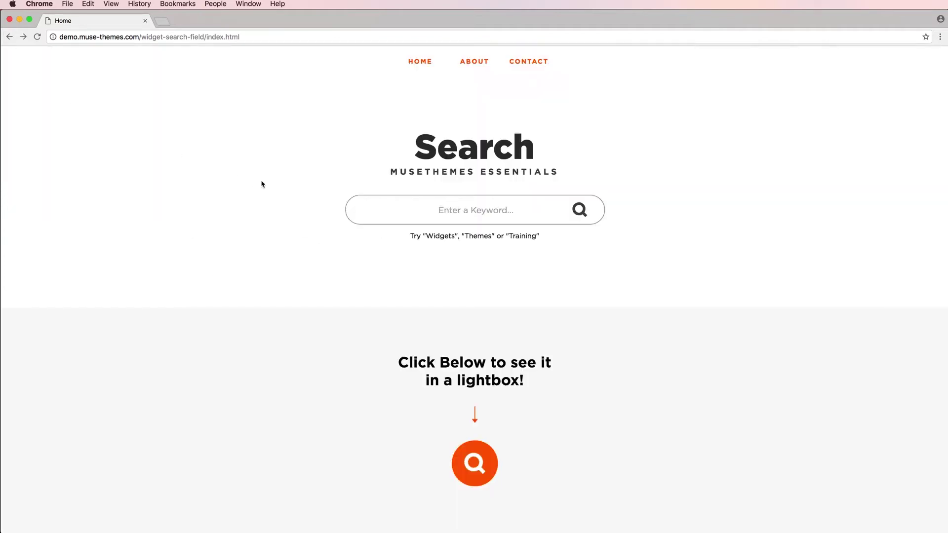
{"action": "left_click", "coordinate": [486, 476]}
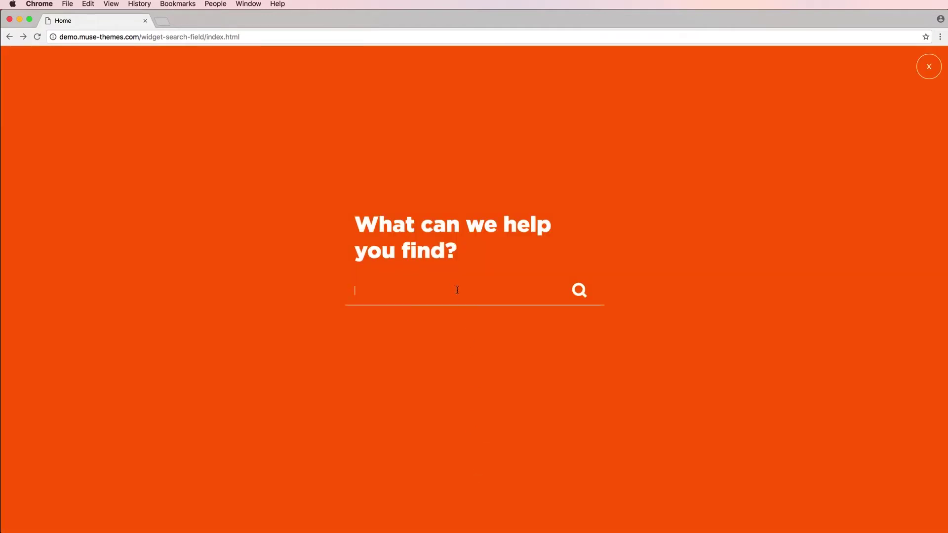
{"action": "left_click", "coordinate": [925, 69]}
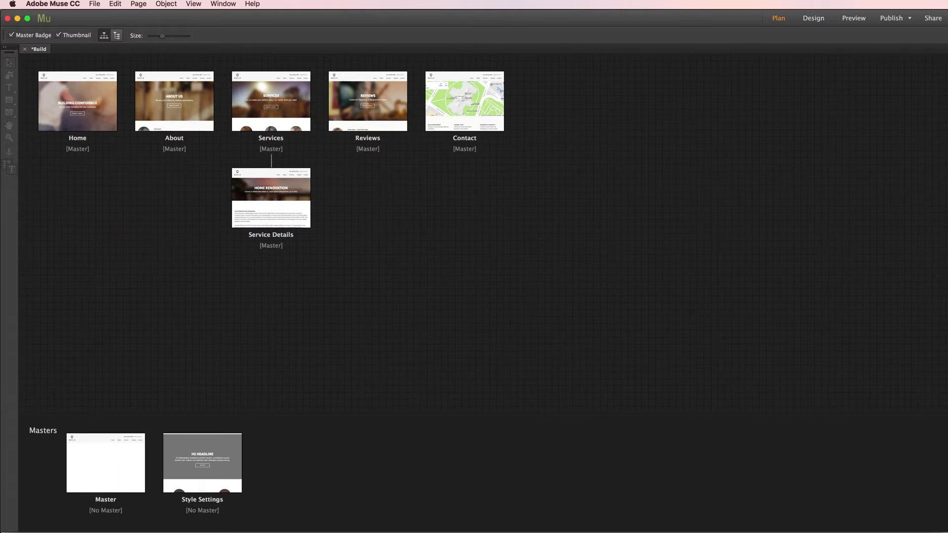
Open the Master page and list the MT – Toolbox – Search Essentials library items.
{"action": "mouse_move", "coordinate": [110, 505]}
{"action": "double_click", "coordinate": [101, 472]}
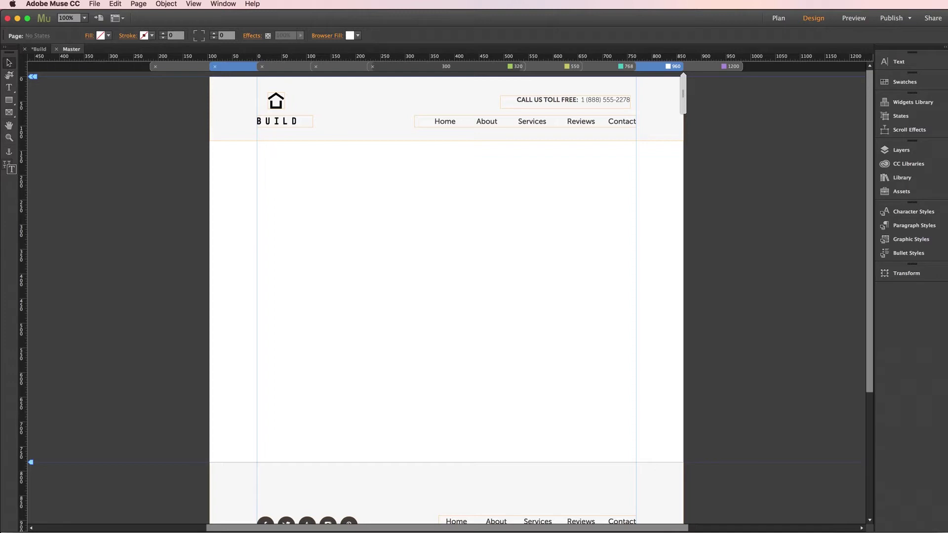
{"action": "left_click", "coordinate": [899, 179]}
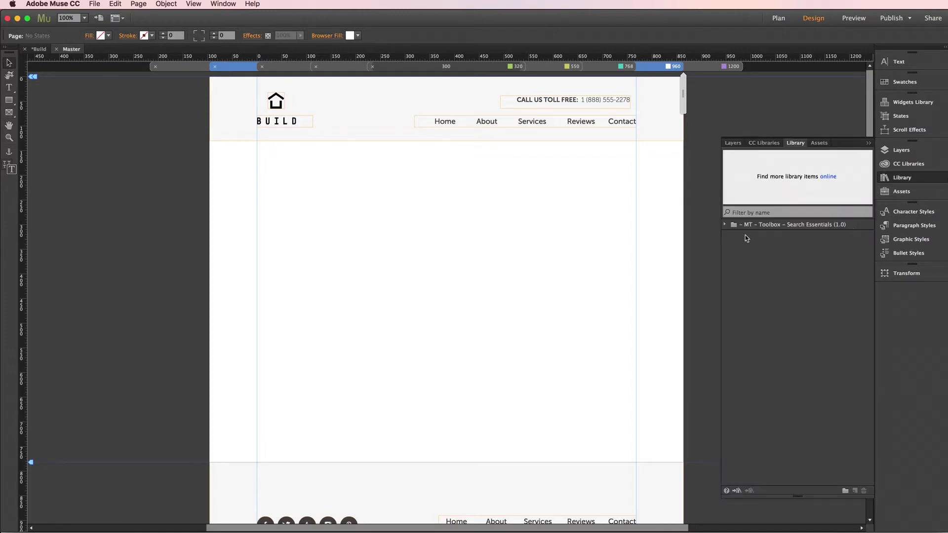
{"action": "left_click", "coordinate": [725, 224]}
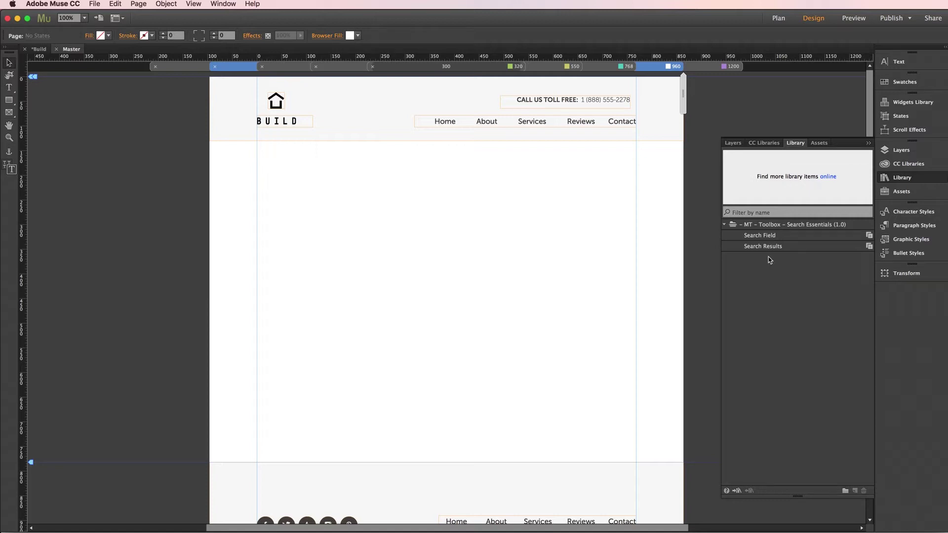
Drag a Search Field widget from the Library onto the Master page.
{"action": "left_click", "coordinate": [765, 238]}
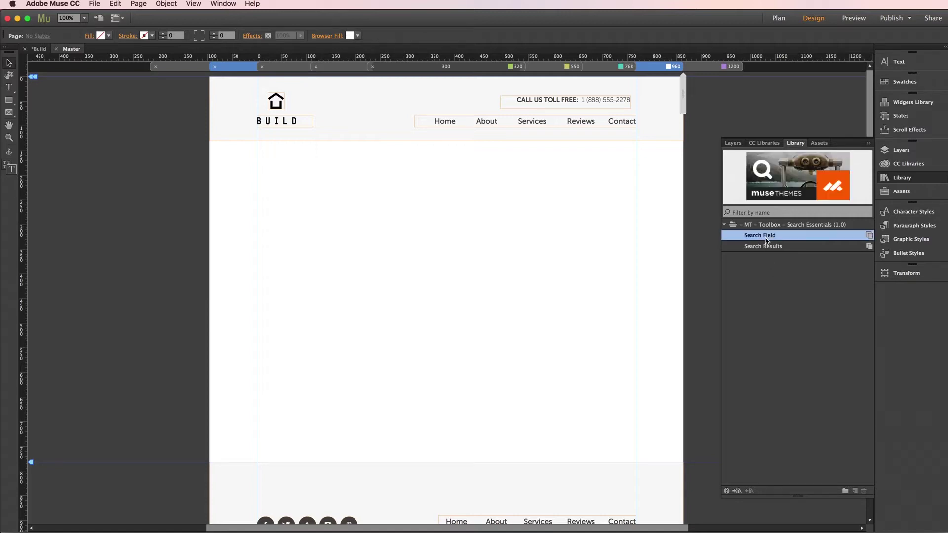
{"action": "left_click_drag", "start_coordinate": [775, 239], "coordinate": [450, 161]}
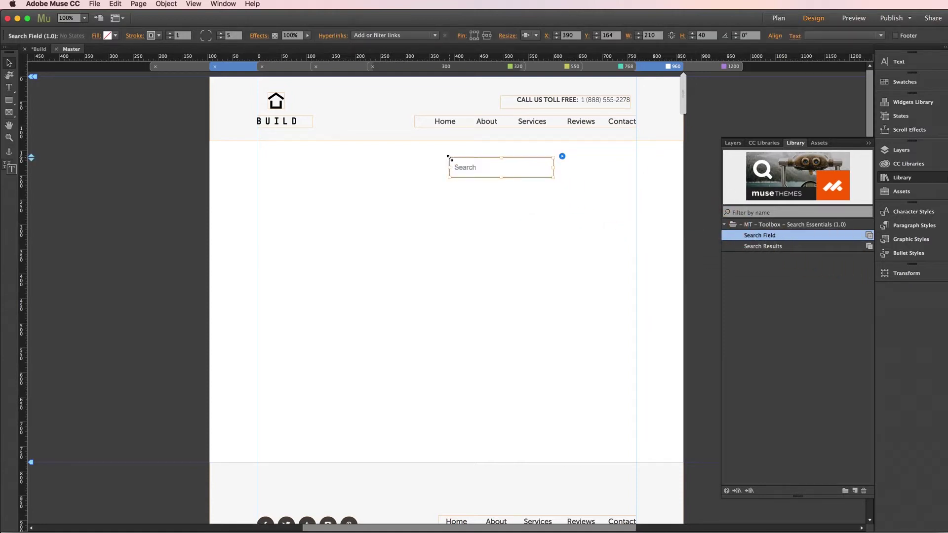
{"action": "left_click", "coordinate": [904, 178]}
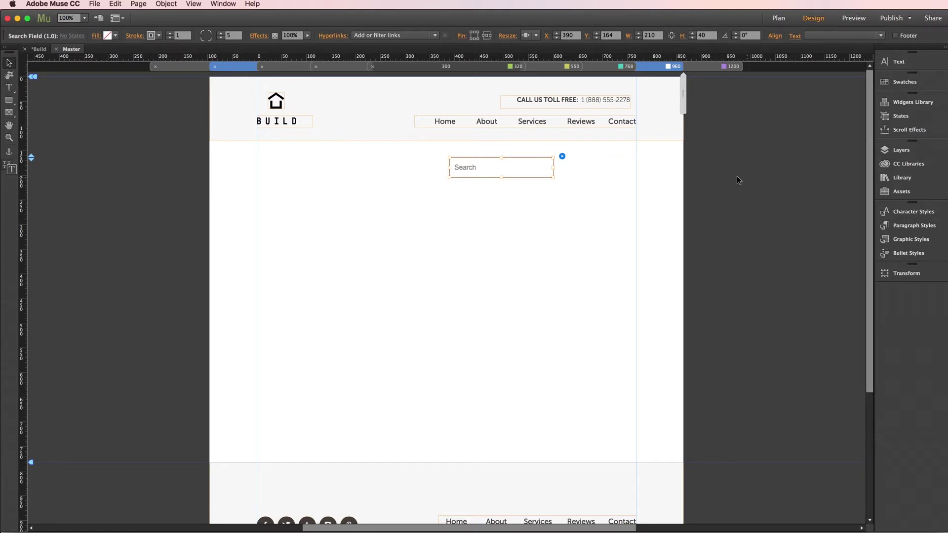
At the 1200 breakpoint, replace the toll-free phone text with the search field, fixed width.
{"action": "left_click", "coordinate": [709, 67]}
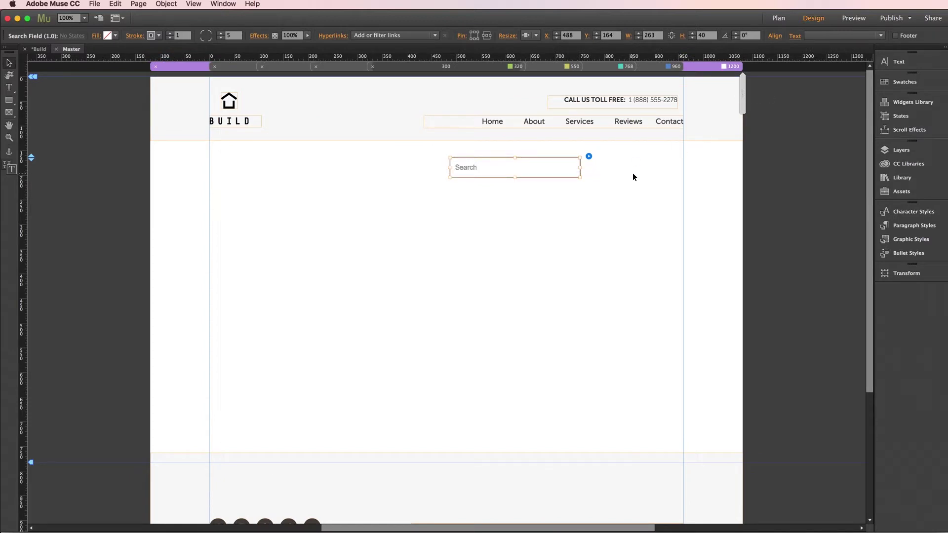
{"action": "left_click", "coordinate": [641, 104]}
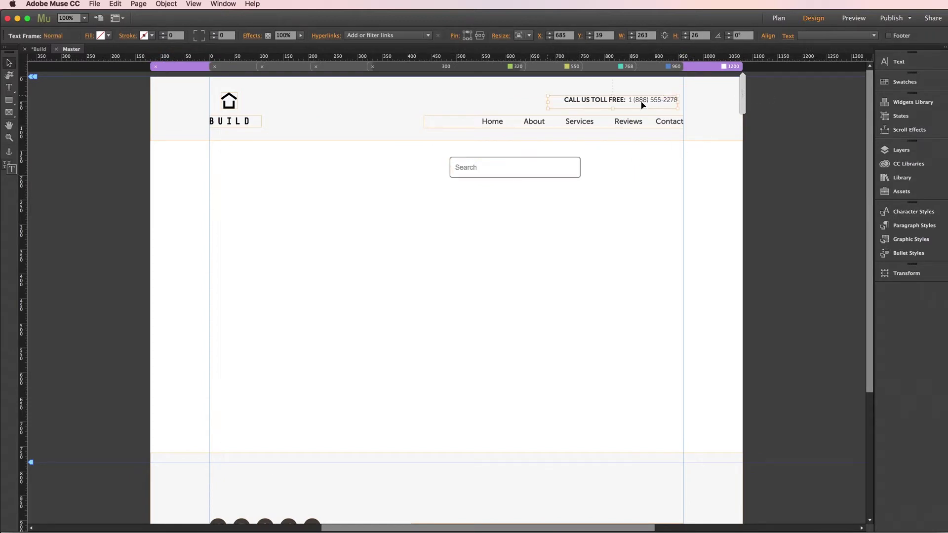
{"action": "key", "text": "Delete"}
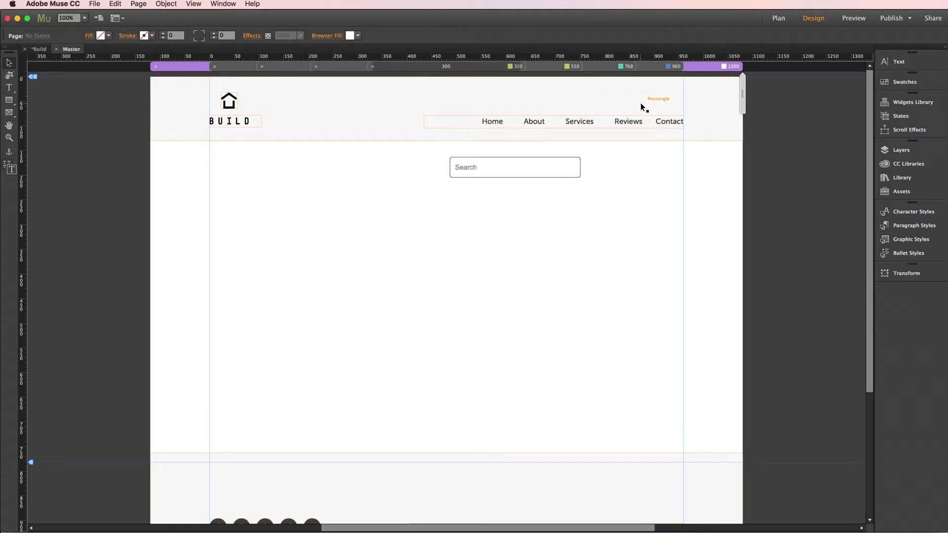
{"action": "left_click_drag", "start_coordinate": [562, 160], "coordinate": [666, 93]}
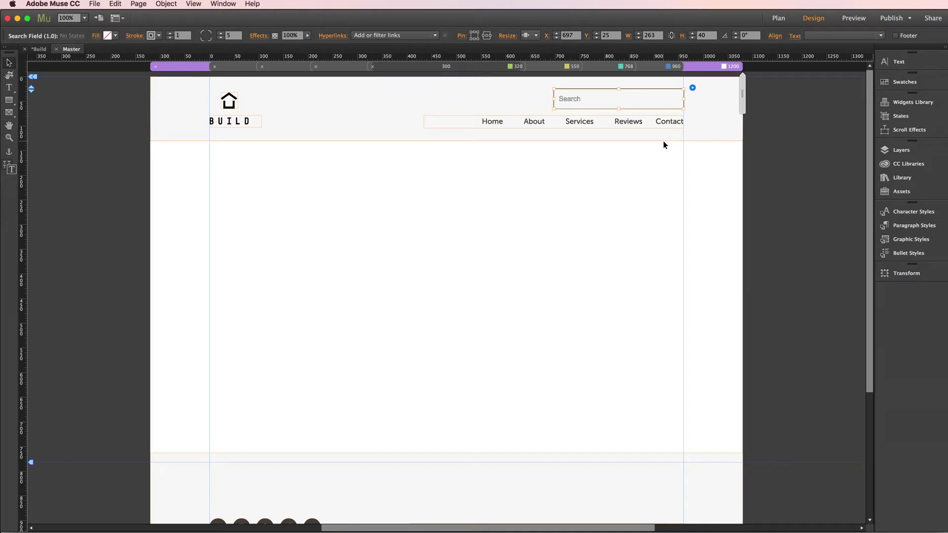
{"action": "left_click", "coordinate": [535, 39]}
{"action": "left_click", "coordinate": [537, 43]}
Copy the search field's size and position to all breakpoints, then reposition it at 960.
{"action": "right_click", "coordinate": [632, 101]}
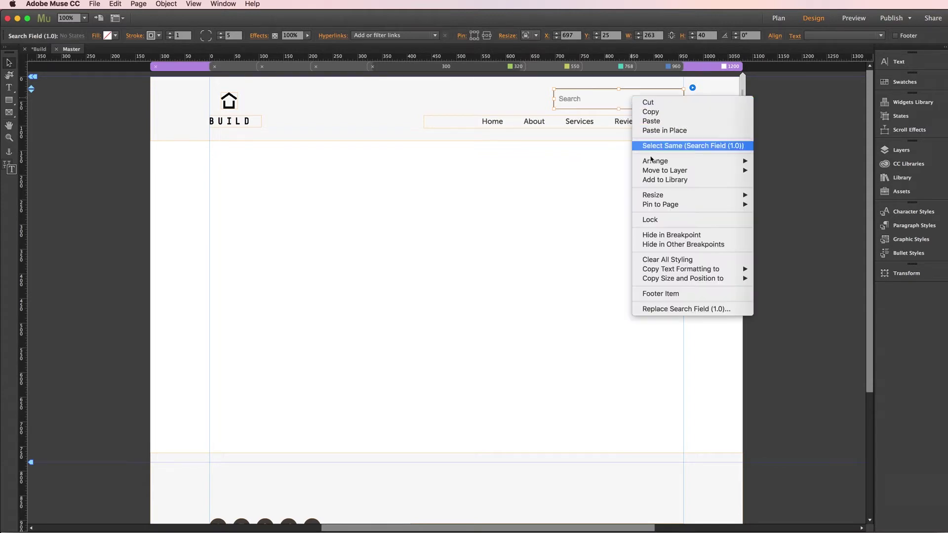
{"action": "mouse_move", "coordinate": [690, 281]}
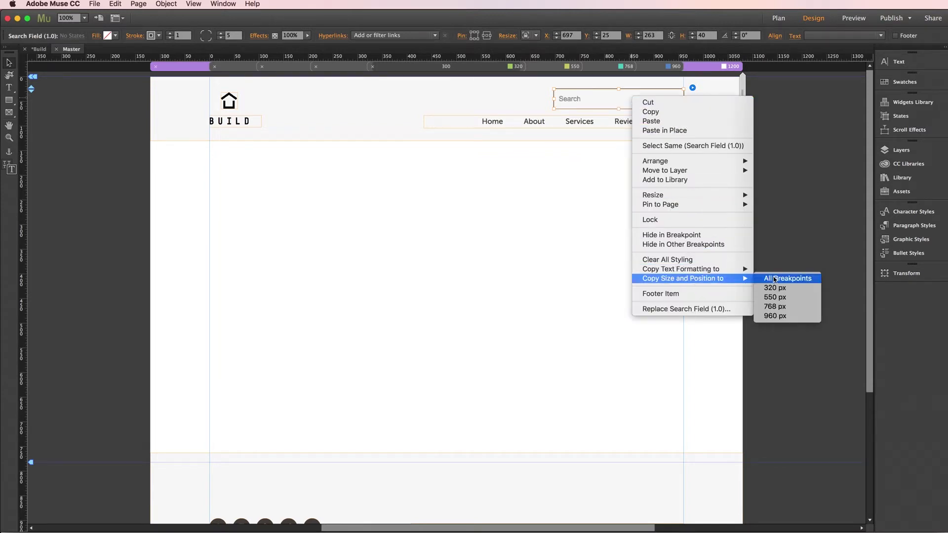
{"action": "left_click", "coordinate": [789, 280]}
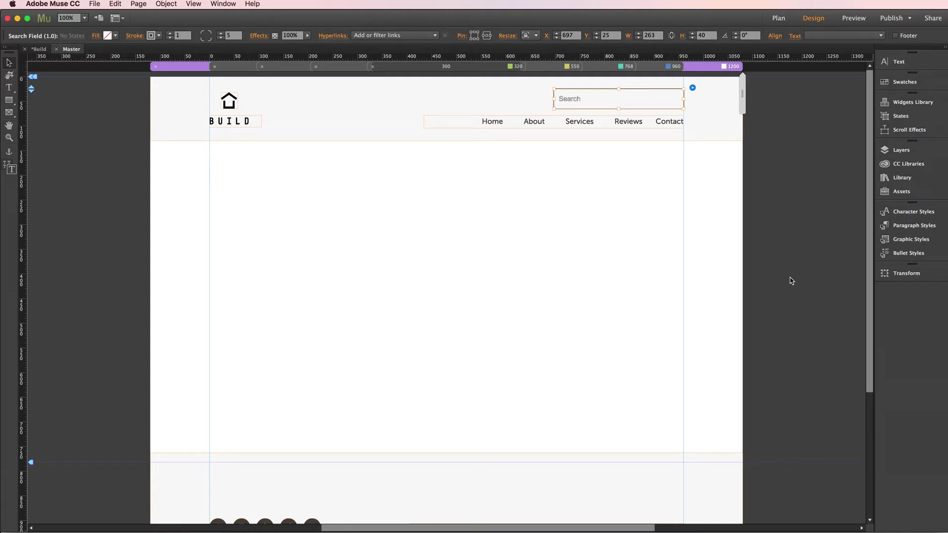
{"action": "left_click", "coordinate": [659, 69]}
{"action": "left_click_drag", "start_coordinate": [649, 101], "coordinate": [589, 101]}
{"action": "left_click", "coordinate": [611, 66]}
{"action": "left_click", "coordinate": [710, 66]}
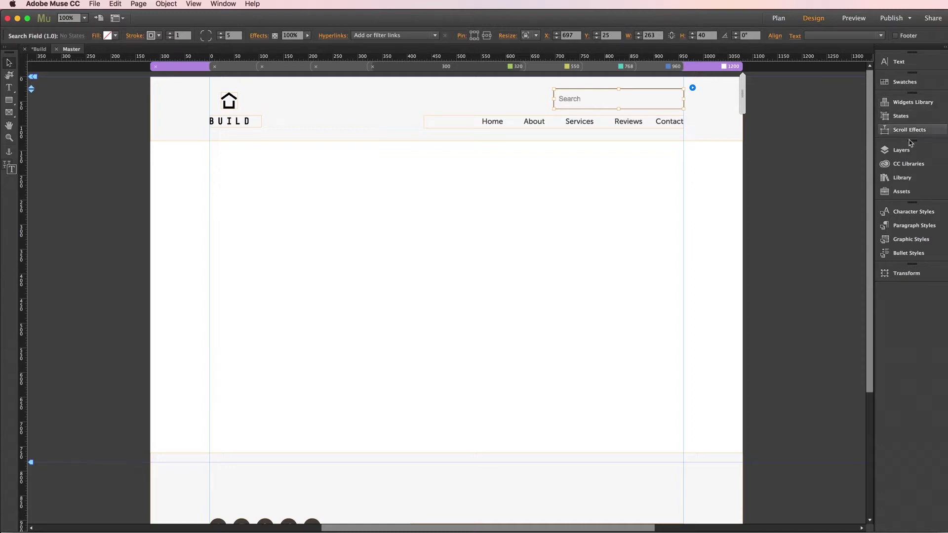
Set the search field text to 'Search Here!' with search.html as its results page.
{"action": "left_click", "coordinate": [693, 88]}
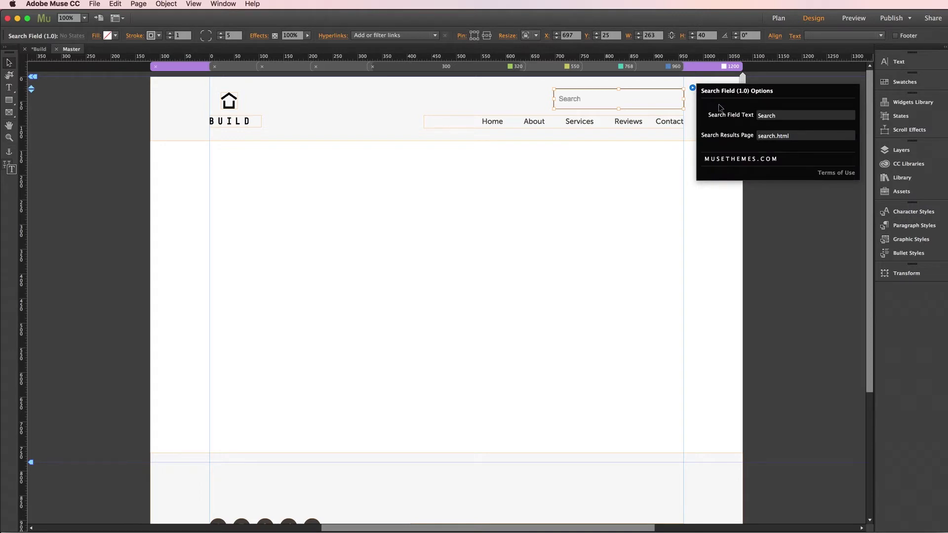
{"action": "left_click", "coordinate": [782, 116]}
{"action": "left_click", "coordinate": [794, 134]}
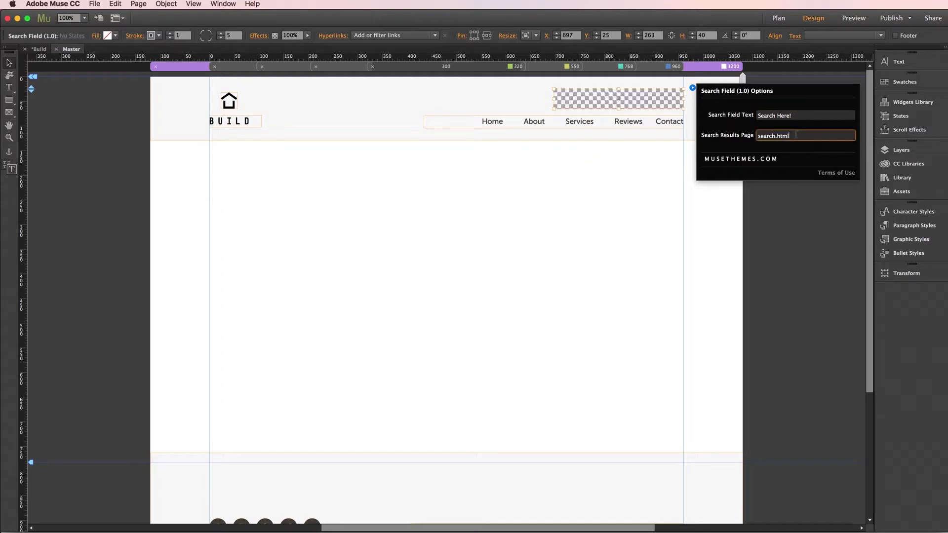
{"action": "left_click", "coordinate": [789, 203]}
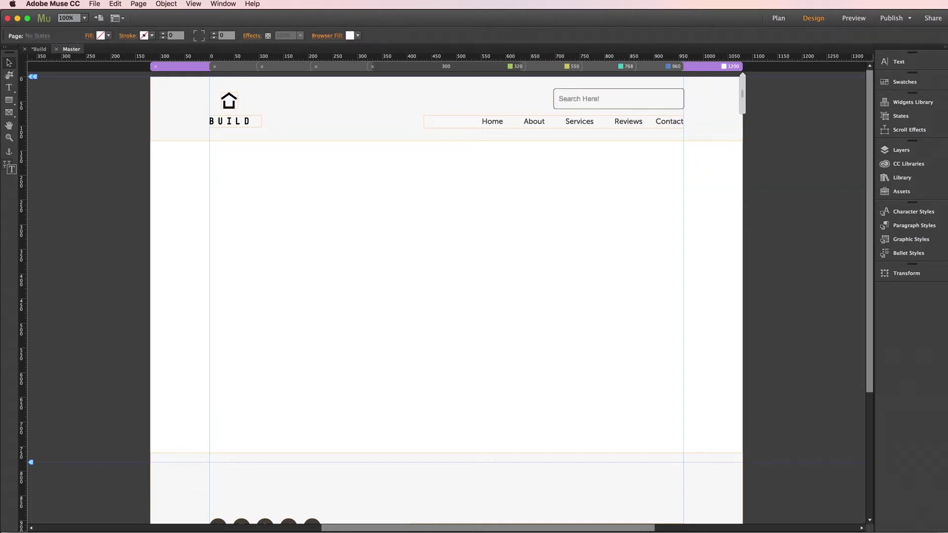
Give the search field a 2-pixel dark navy border using swatch 1B1464.
{"action": "left_click", "coordinate": [626, 102]}
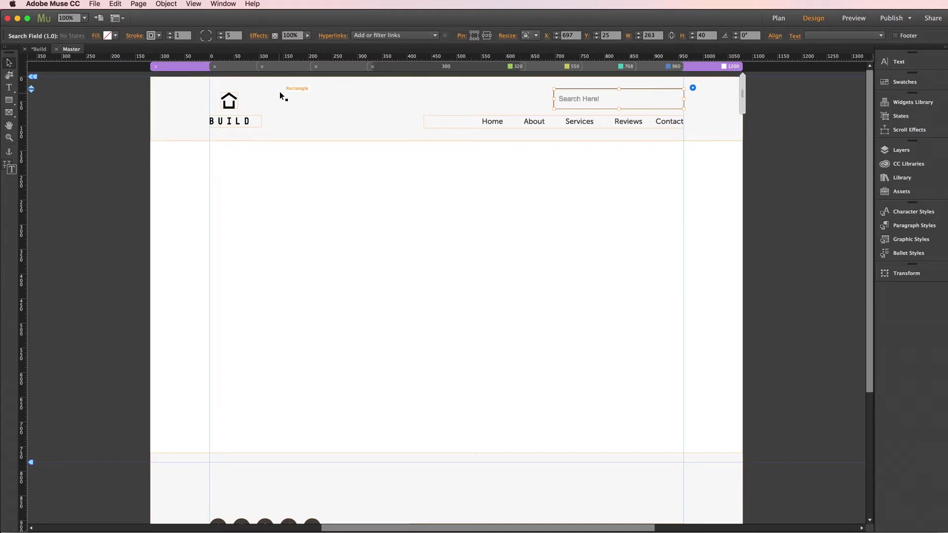
{"action": "left_click", "coordinate": [169, 34]}
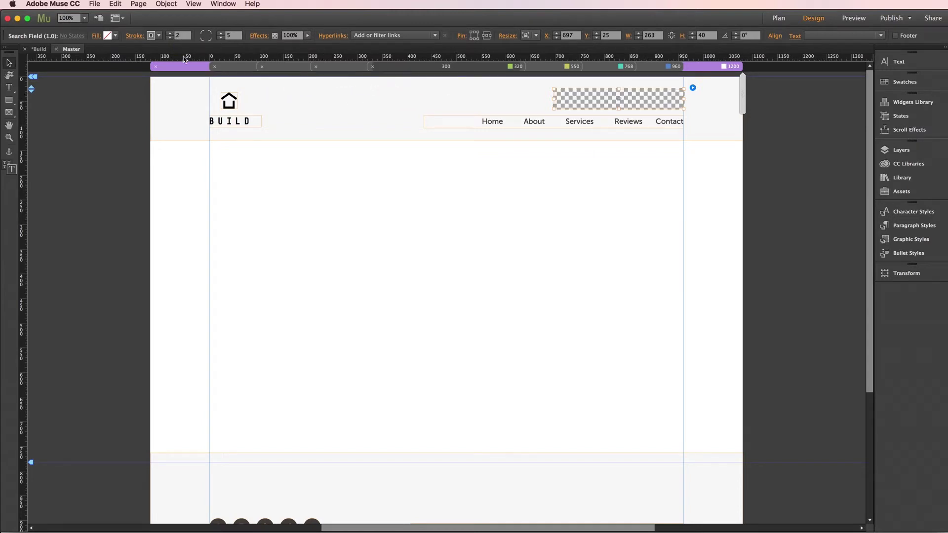
{"action": "left_click", "coordinate": [159, 36]}
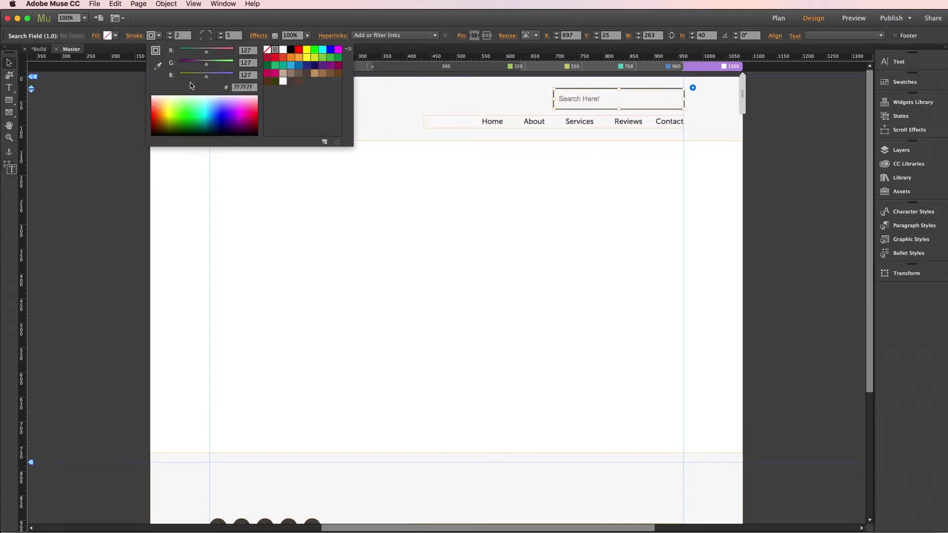
{"action": "left_click", "coordinate": [314, 65]}
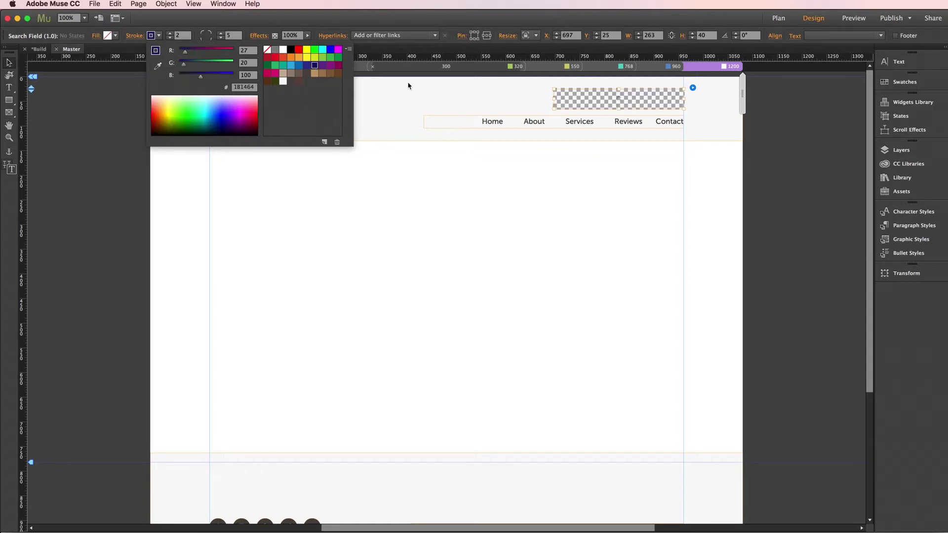
{"action": "left_click", "coordinate": [905, 64]}
Set the search field's text to Lato Light at size 18.
{"action": "left_click", "coordinate": [904, 64]}
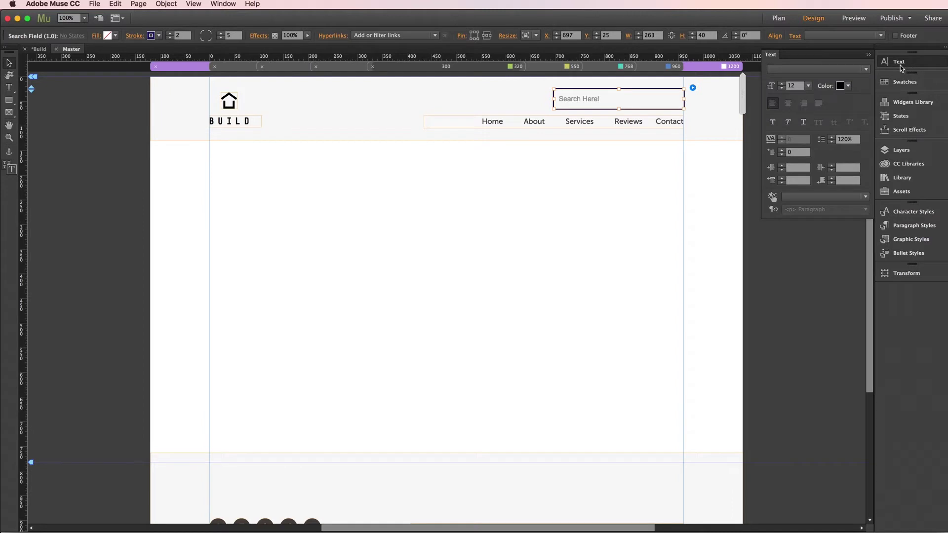
{"action": "left_click", "coordinate": [804, 70]}
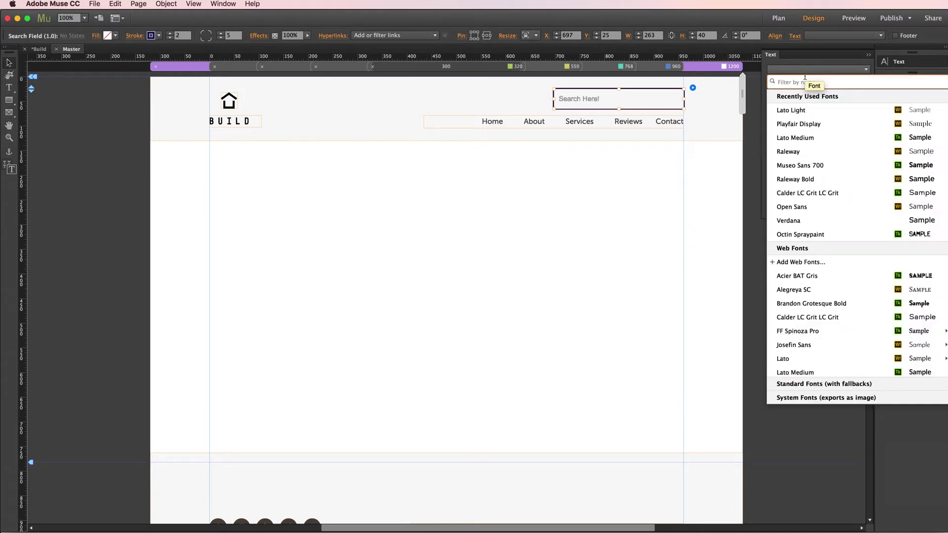
{"action": "left_click", "coordinate": [799, 108]}
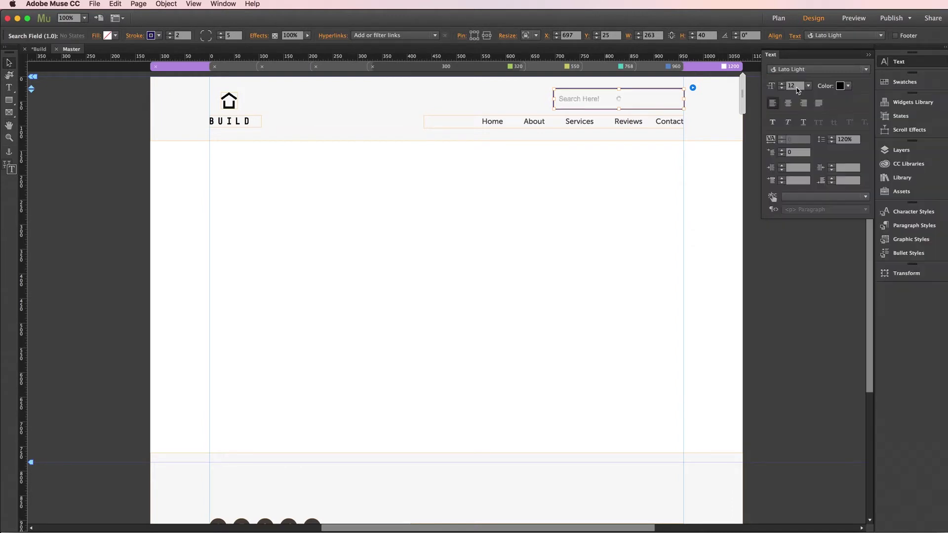
{"action": "left_click", "coordinate": [808, 87]}
{"action": "left_click", "coordinate": [815, 172]}
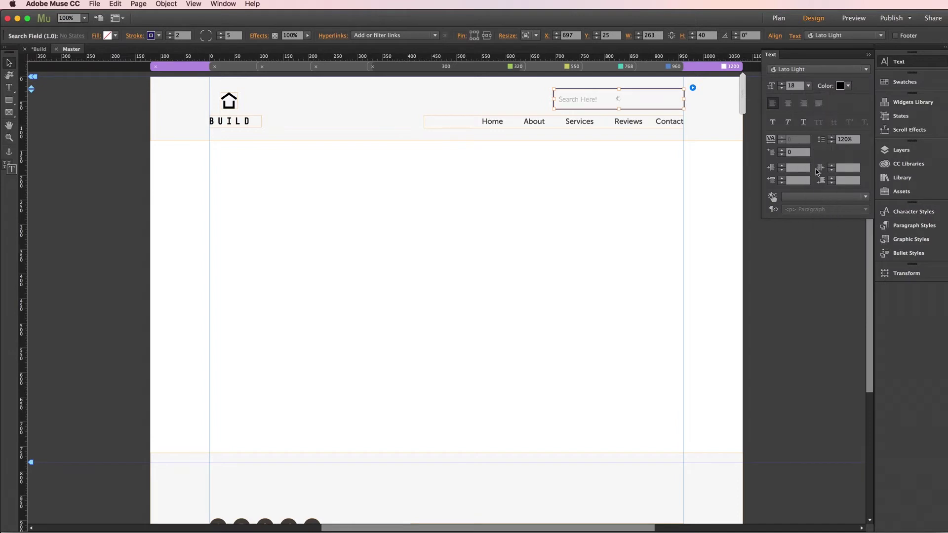
{"action": "left_click", "coordinate": [899, 59]}
{"action": "left_click", "coordinate": [805, 131]}
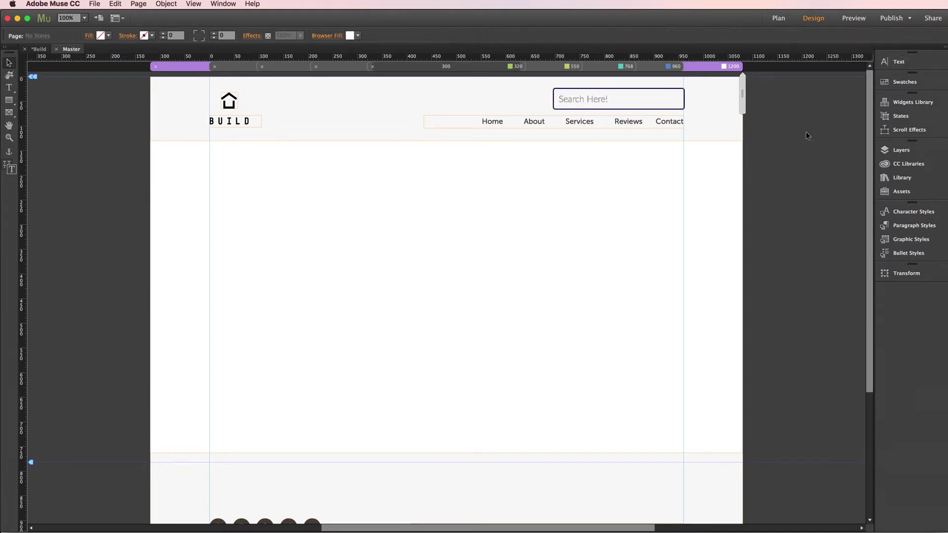
In the site plan, duplicate the Contact page and name the copy 'results'.
{"action": "left_click", "coordinate": [778, 20]}
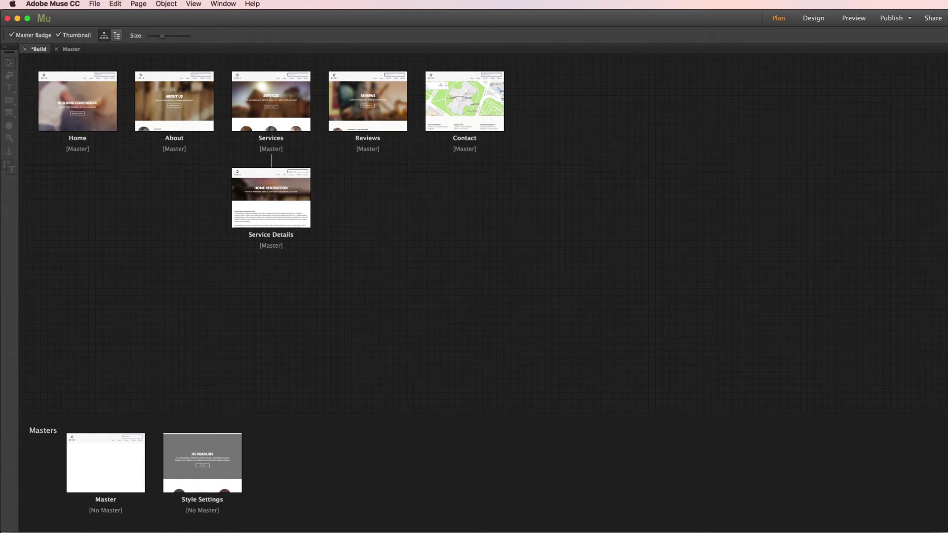
{"action": "right_click", "coordinate": [471, 113]}
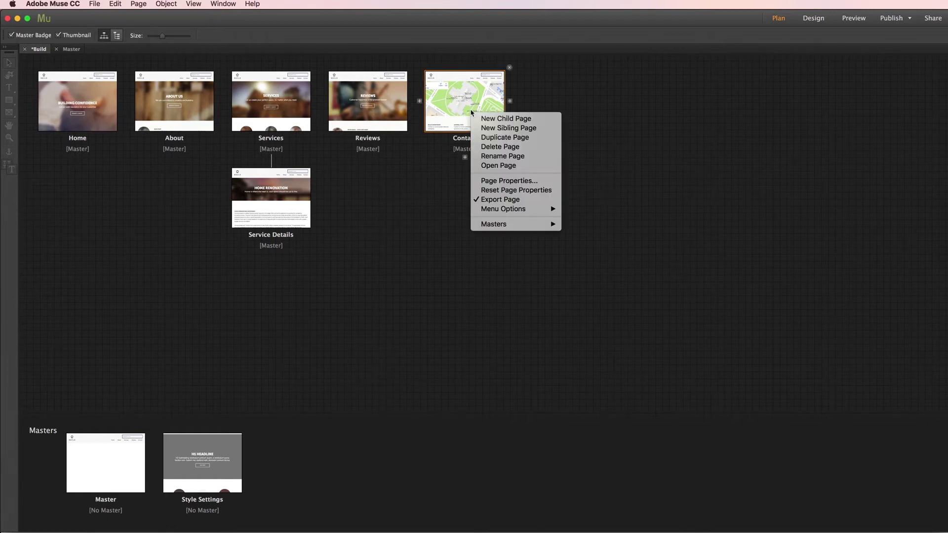
{"action": "left_click", "coordinate": [496, 139]}
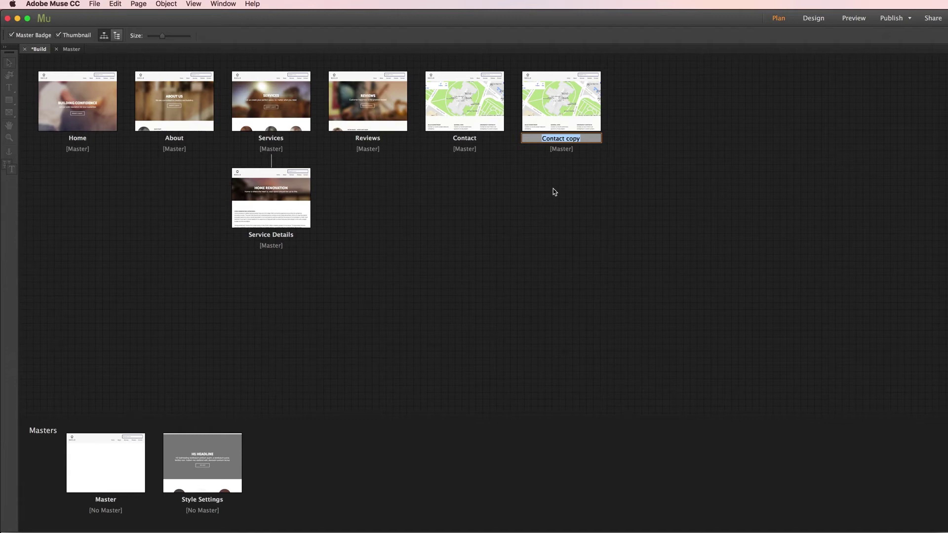
{"action": "type", "text": "results"}
{"action": "key", "text": "Return"}
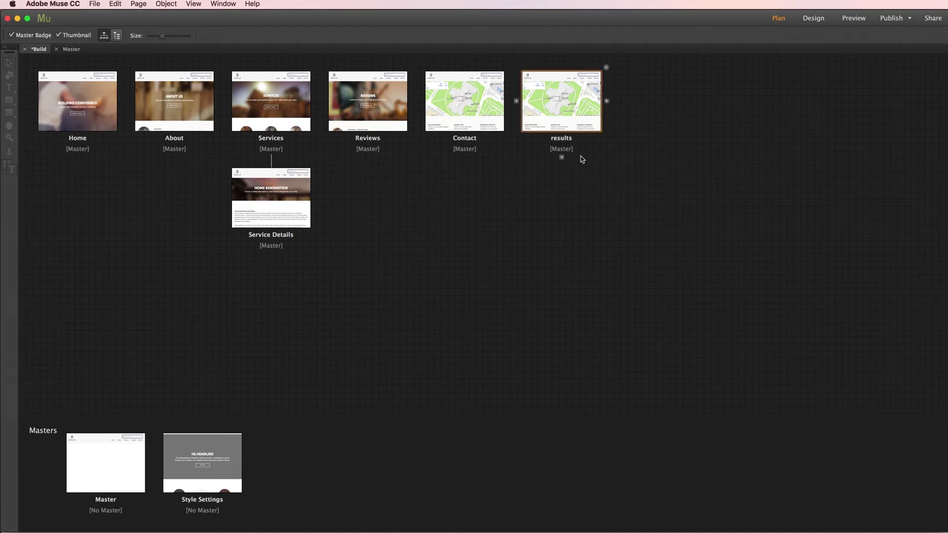
In the results page's Page Properties, unlink the page title from the page name.
{"action": "right_click", "coordinate": [565, 106]}
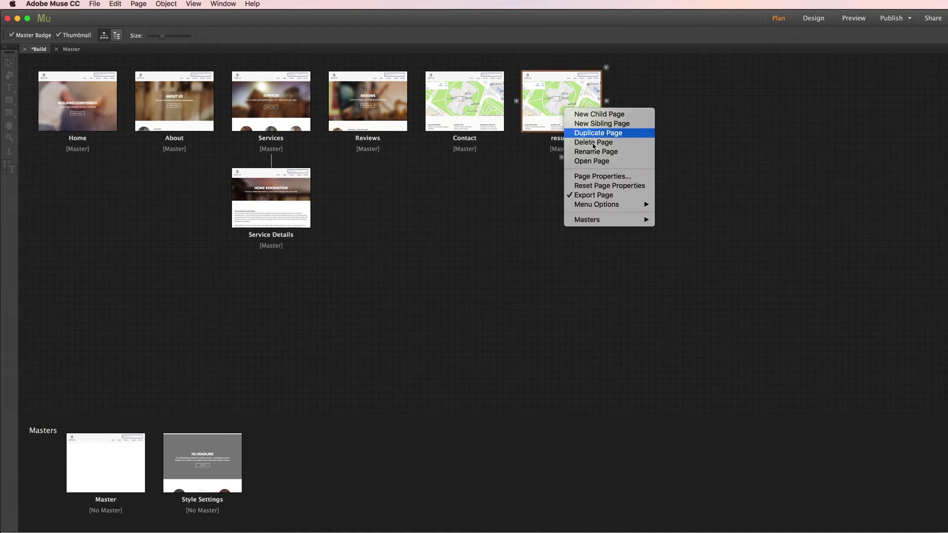
{"action": "left_click", "coordinate": [594, 176]}
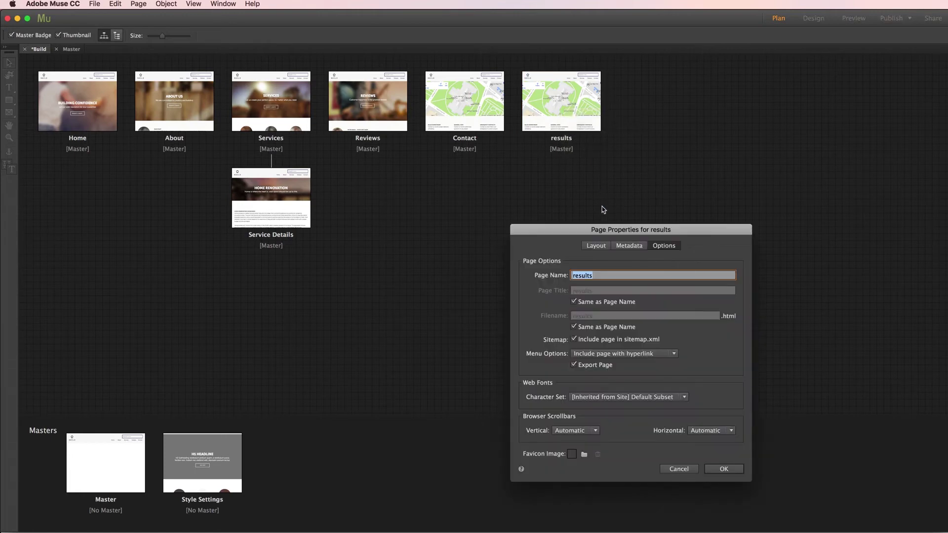
{"action": "left_click", "coordinate": [574, 302]}
{"action": "left_click", "coordinate": [592, 294]}
{"action": "double_click", "coordinate": [591, 294]}
{"action": "left_click", "coordinate": [557, 303]}
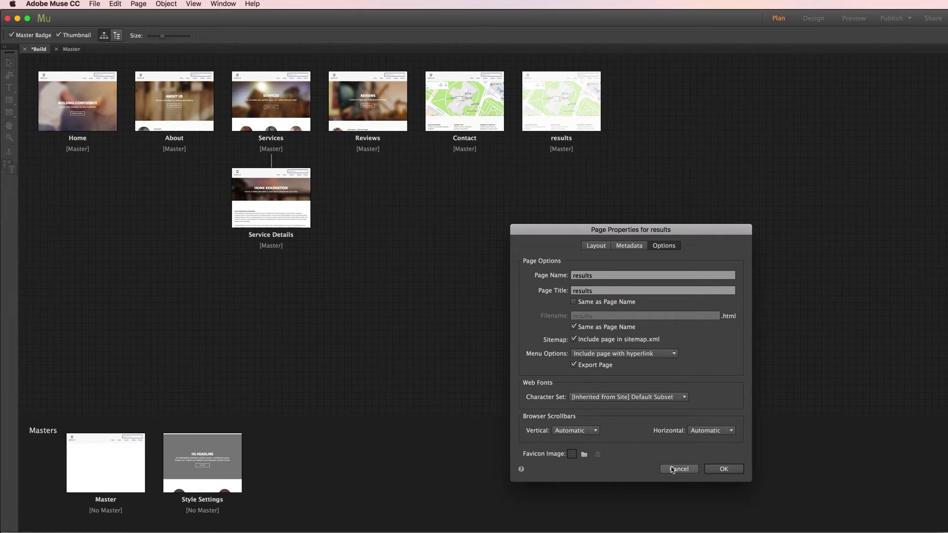
{"action": "double_click", "coordinate": [605, 276]}
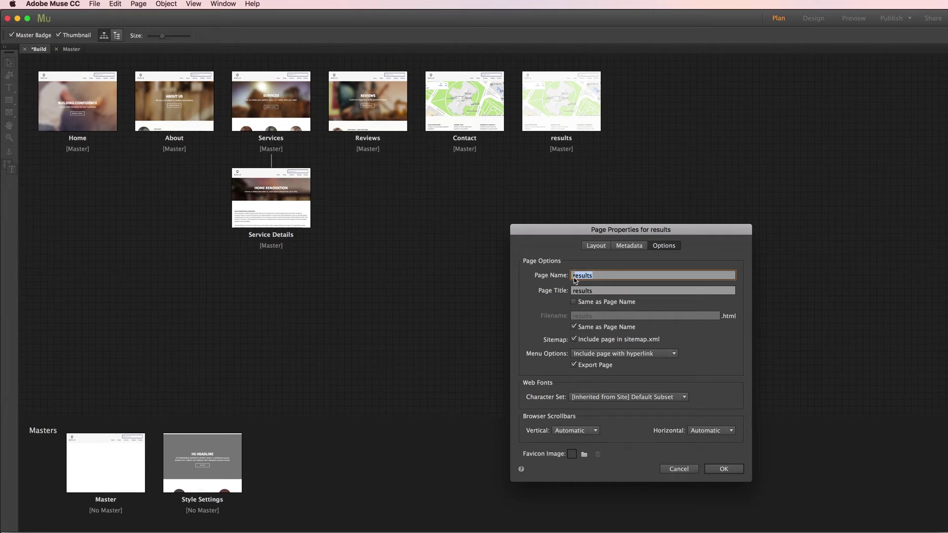
Open the results page and delete its map and contact details.
{"action": "left_click", "coordinate": [683, 472]}
{"action": "double_click", "coordinate": [560, 102]}
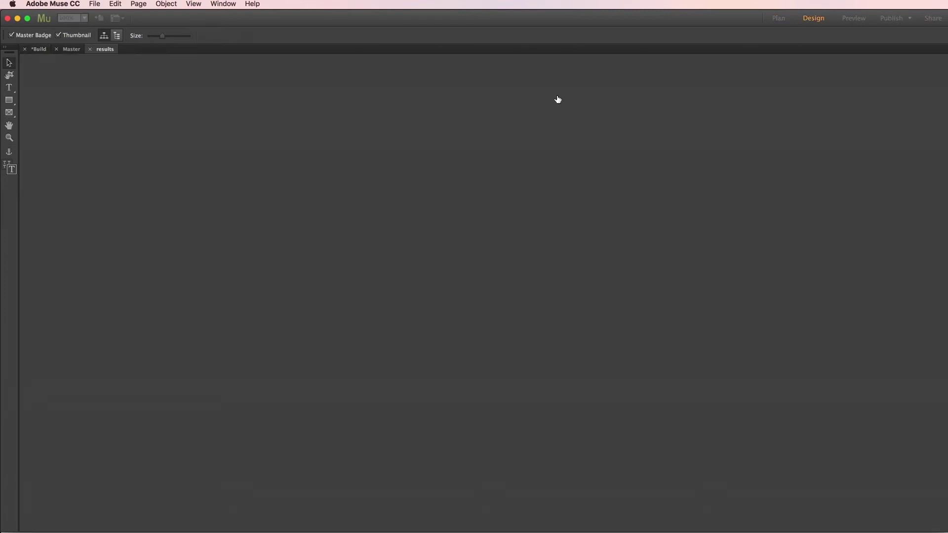
{"action": "left_click_drag", "start_coordinate": [185, 233], "coordinate": [748, 469]}
{"action": "key", "text": "Delete"}
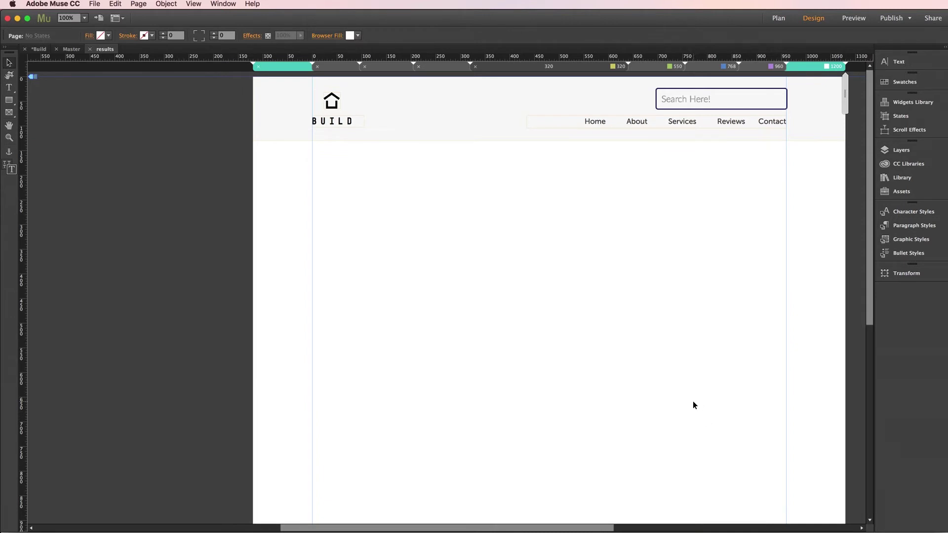
{"action": "left_click_drag", "start_coordinate": [579, 528], "coordinate": [592, 528]}
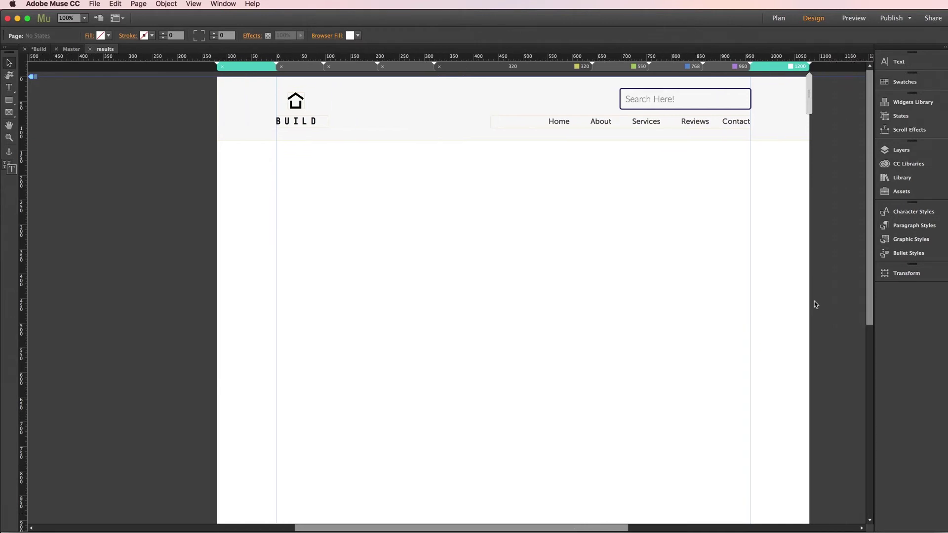
Place a Search Results widget from the Library just below the header.
{"action": "left_click", "coordinate": [907, 175]}
{"action": "left_click", "coordinate": [764, 248]}
{"action": "left_click_drag", "start_coordinate": [764, 248], "coordinate": [292, 168]}
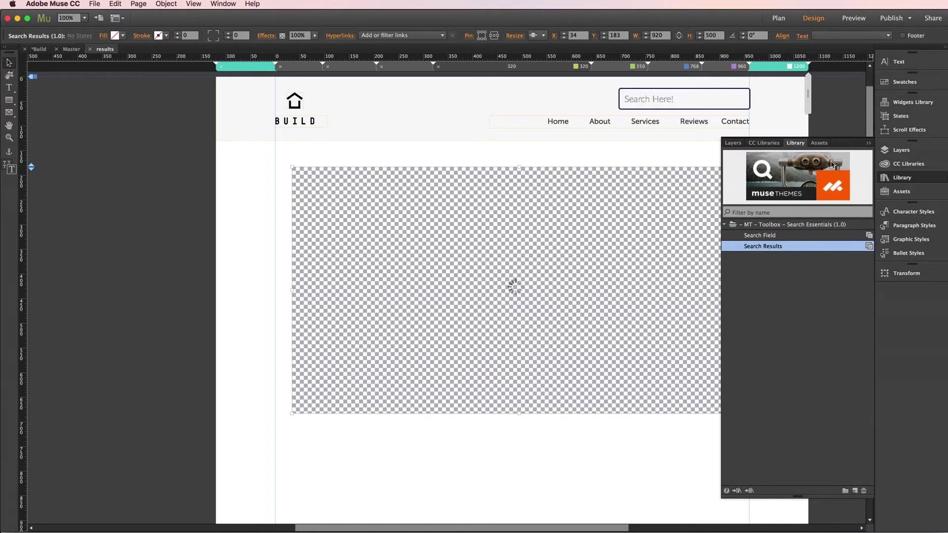
{"action": "left_click", "coordinate": [894, 177]}
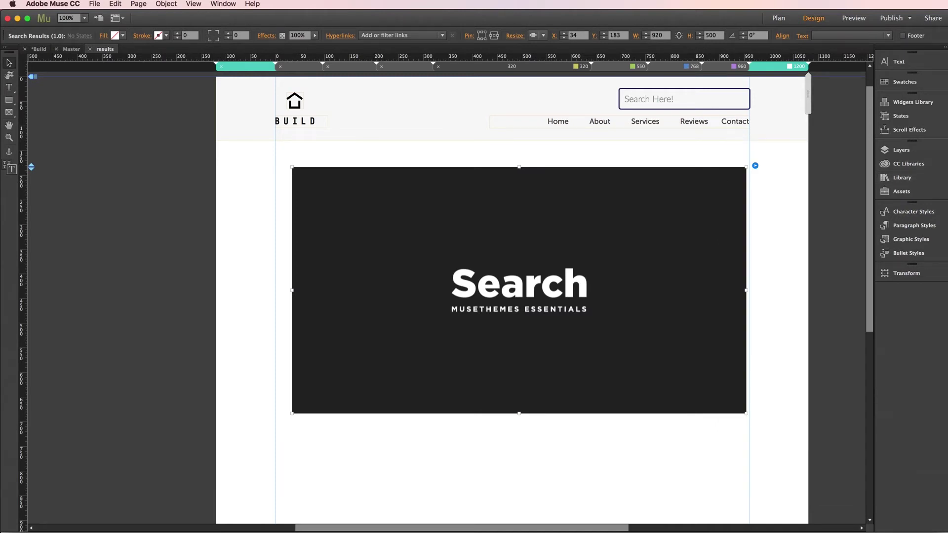
{"action": "left_click_drag", "start_coordinate": [600, 197], "coordinate": [593, 172]}
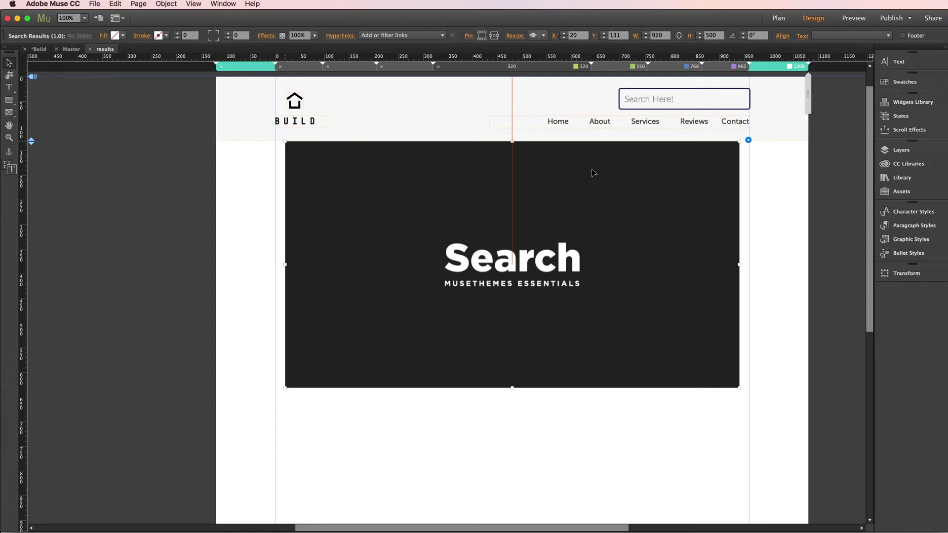
{"action": "left_click_drag", "start_coordinate": [613, 527], "coordinate": [665, 527]}
{"action": "left_click", "coordinate": [599, 140]}
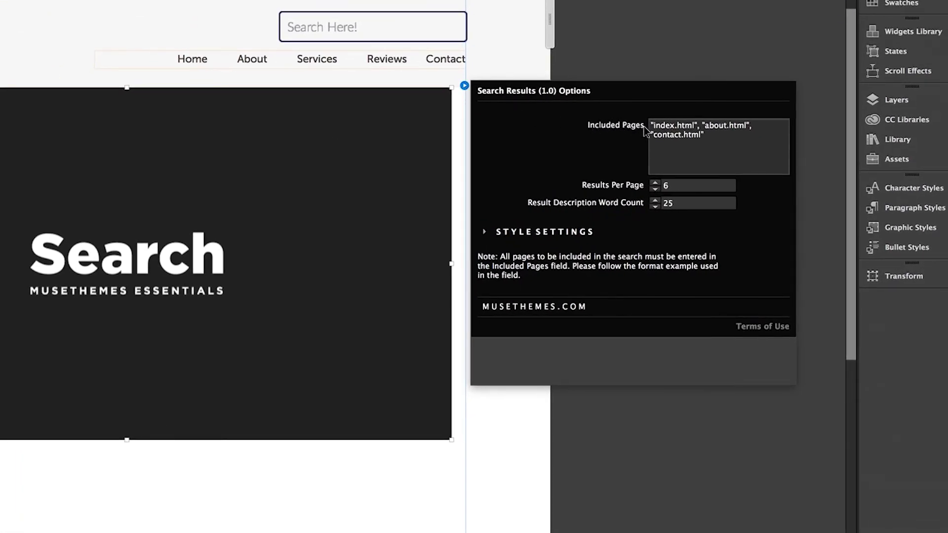
{"action": "mouse_move", "coordinate": [706, 135]}
{"action": "double_click", "coordinate": [652, 125]}
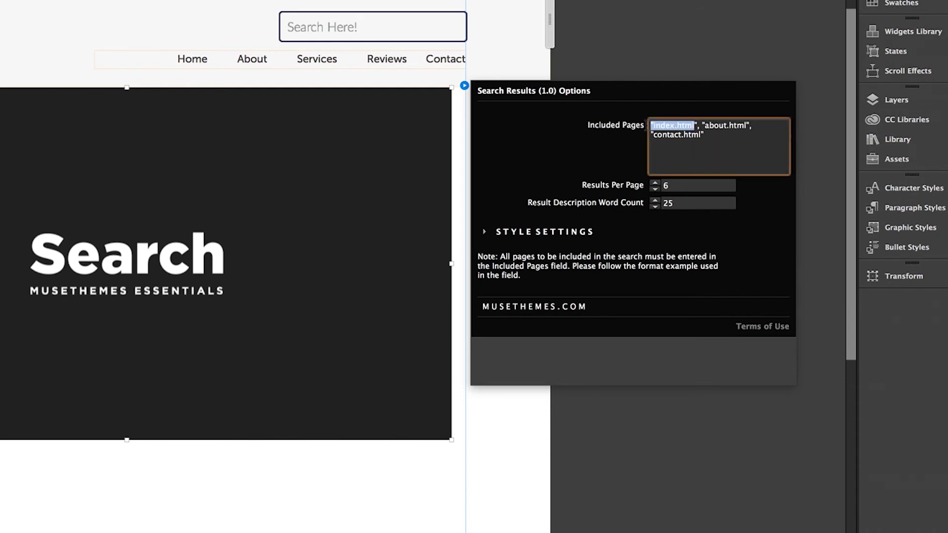
{"action": "left_click", "coordinate": [717, 136]}
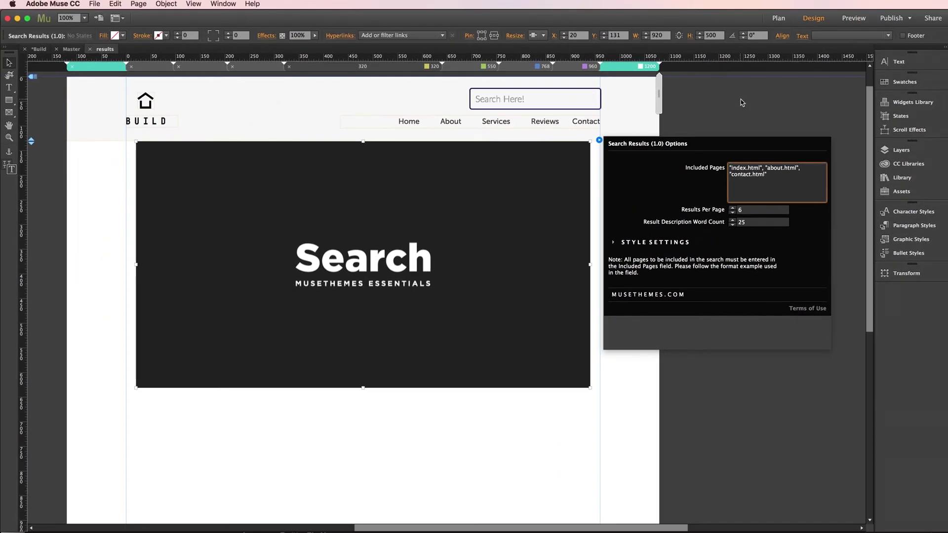
Add services.html, service-details.html and reviews.html to the Search Results widget's Included Pages.
{"action": "left_click", "coordinate": [778, 19]}
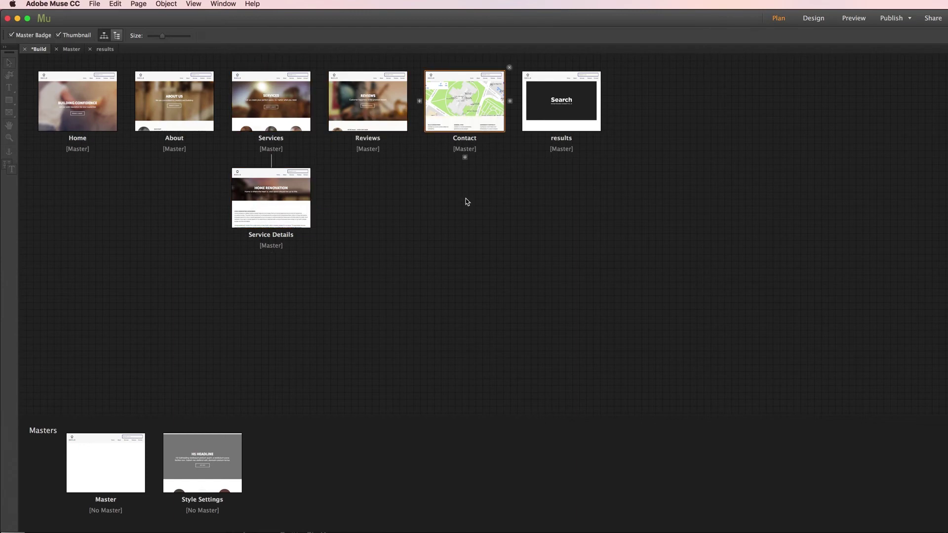
{"action": "double_click", "coordinate": [565, 100]}
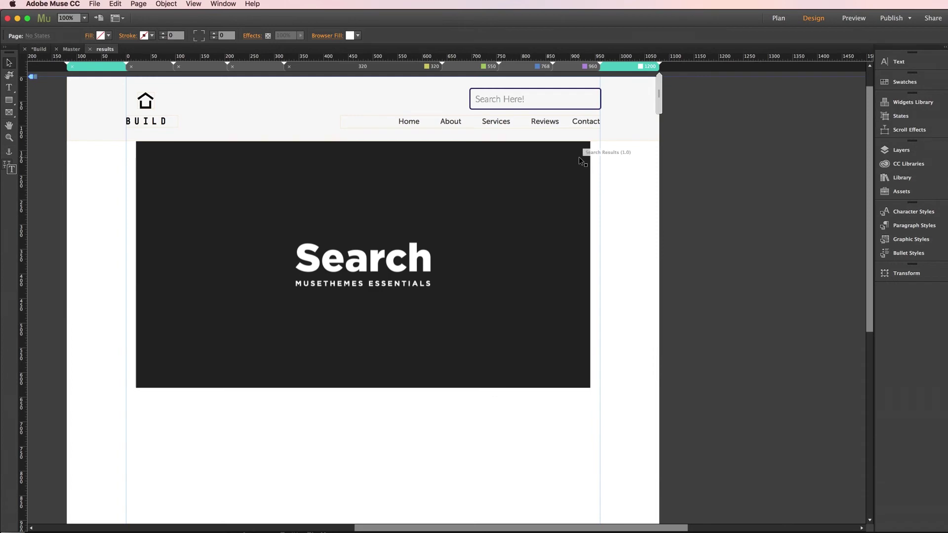
{"action": "left_click", "coordinate": [579, 156]}
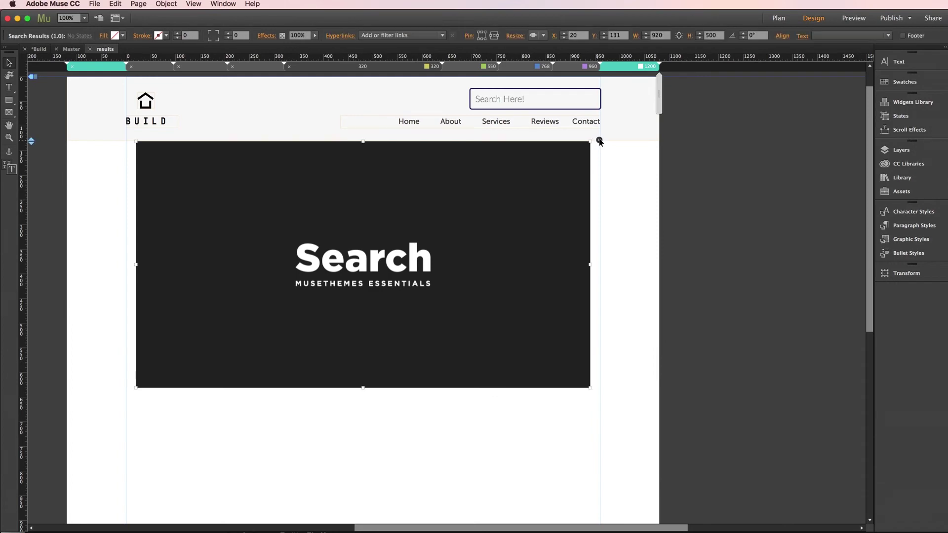
{"action": "left_click", "coordinate": [598, 141]}
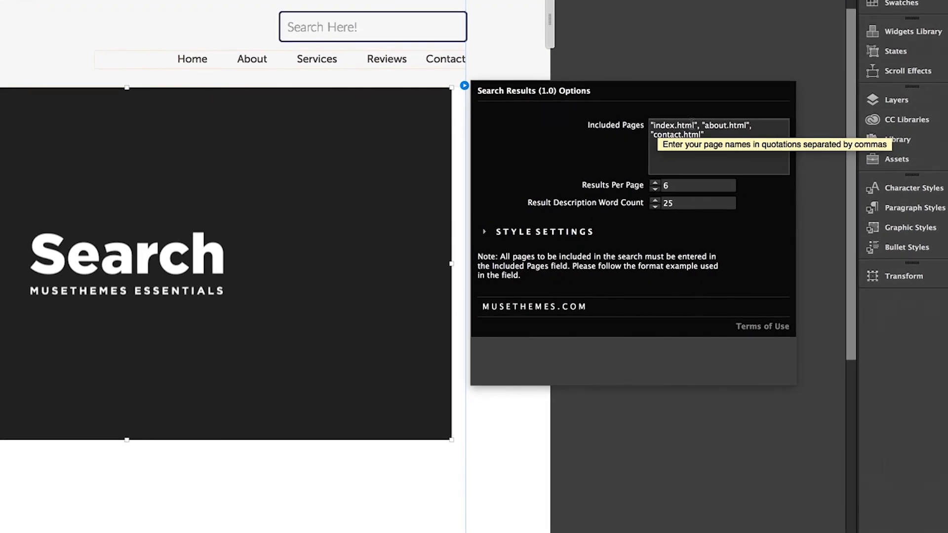
{"action": "left_click", "coordinate": [754, 130]}
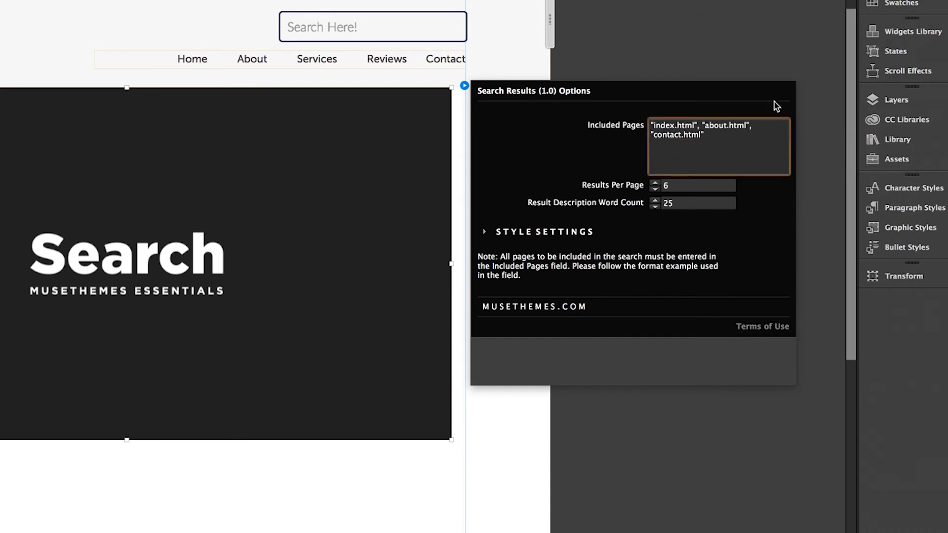
{"action": "type", "text": "\""}
{"action": "type", "text": "vices.htm"}
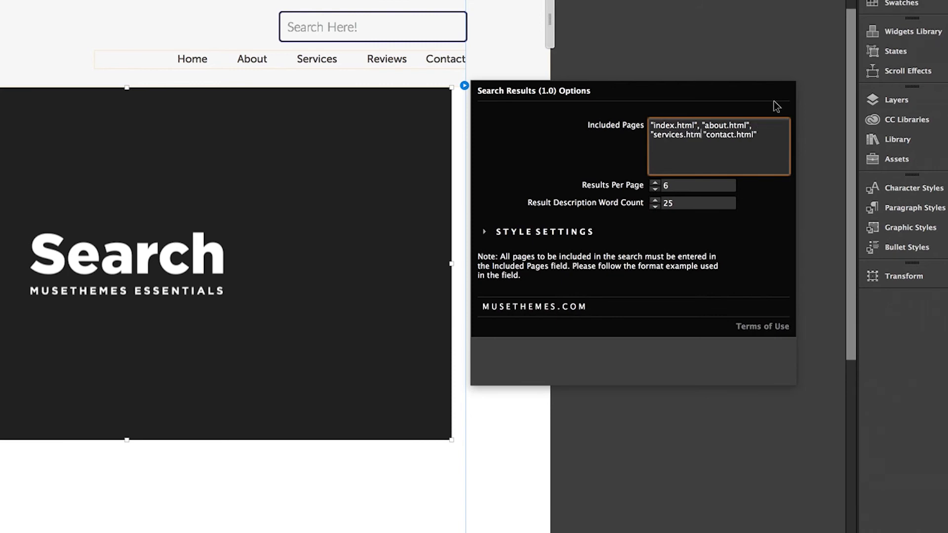
{"action": "type", "text": "l\", \"ser"}
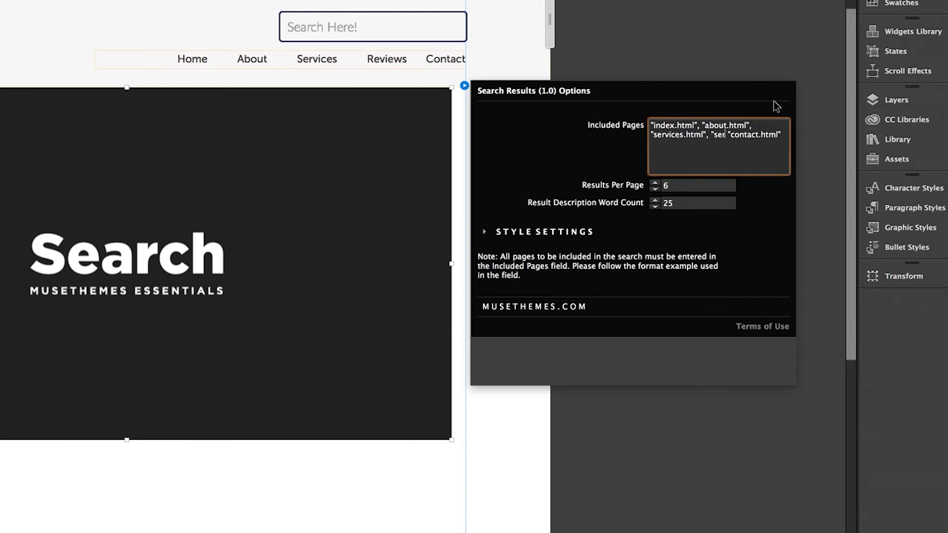
{"action": "type", "text": "vice"}
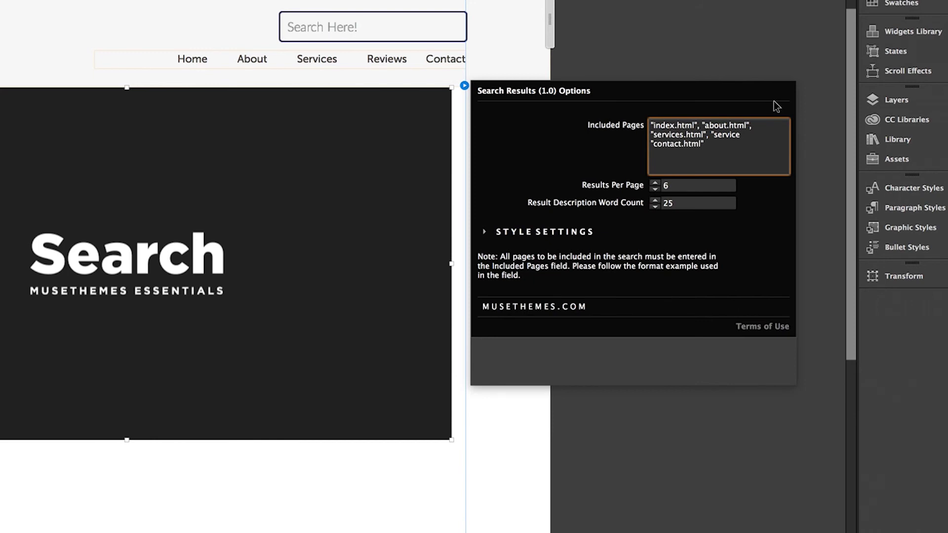
{"action": "type", "text": "-details.html\", \""}
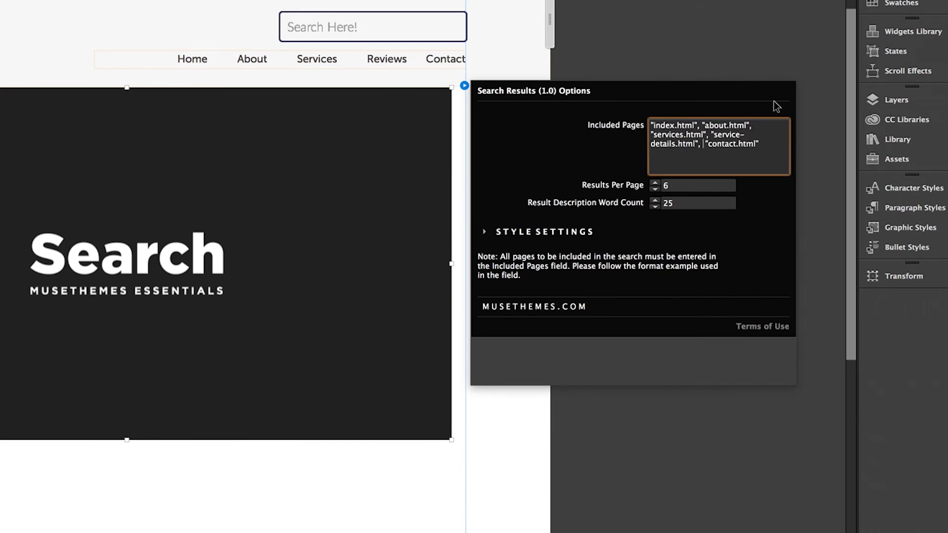
{"action": "type", "text": "reviews.html"}
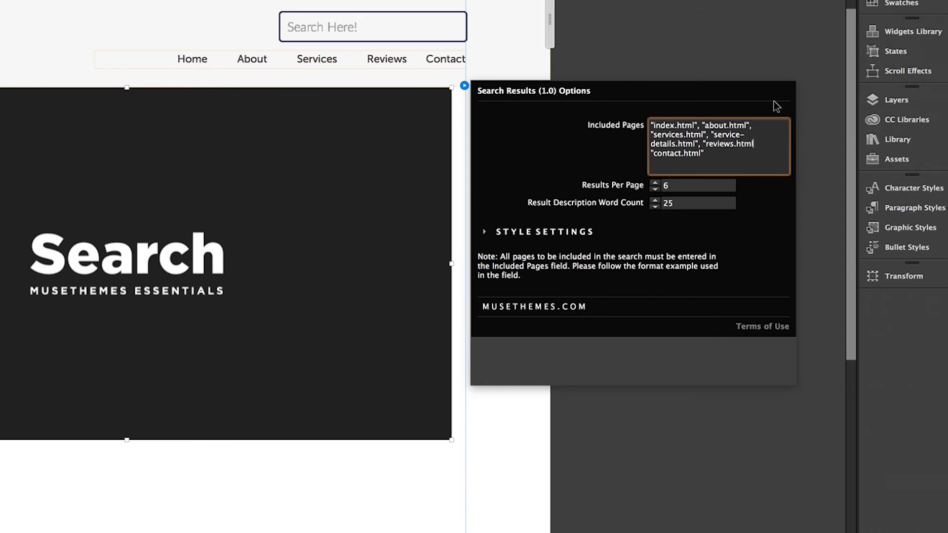
{"action": "type", "text": "\","}
{"action": "left_click", "coordinate": [776, 106]}
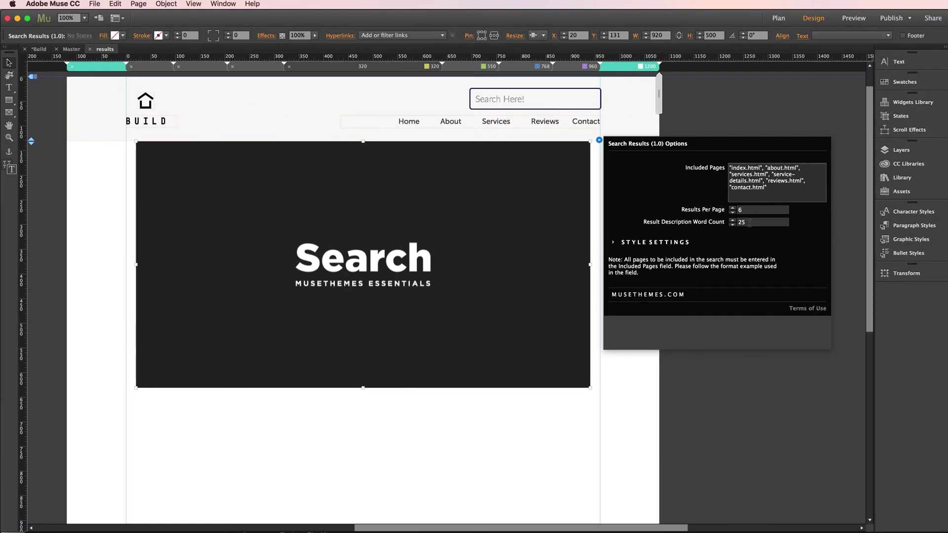
Review the Search Results widget's style settings, then close its options panel.
{"action": "left_click", "coordinate": [659, 242]}
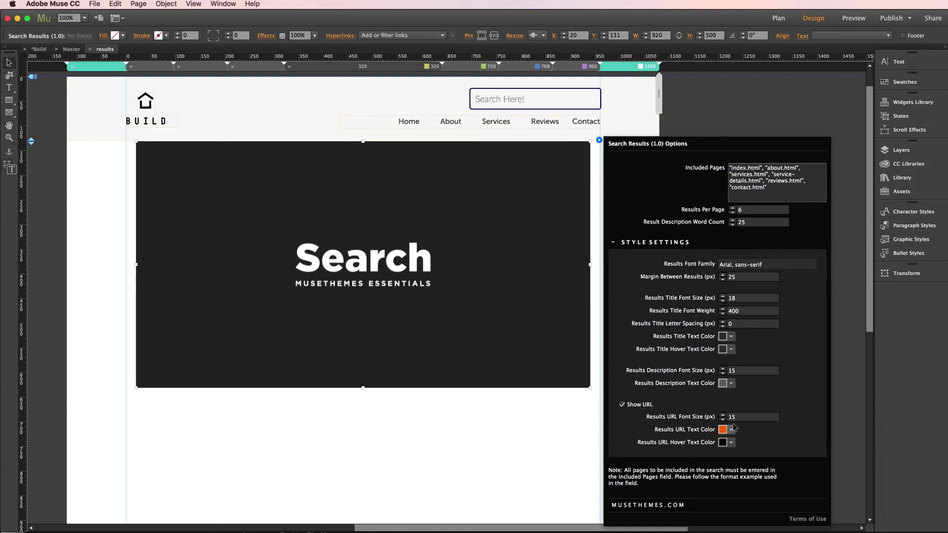
{"action": "left_click", "coordinate": [708, 118]}
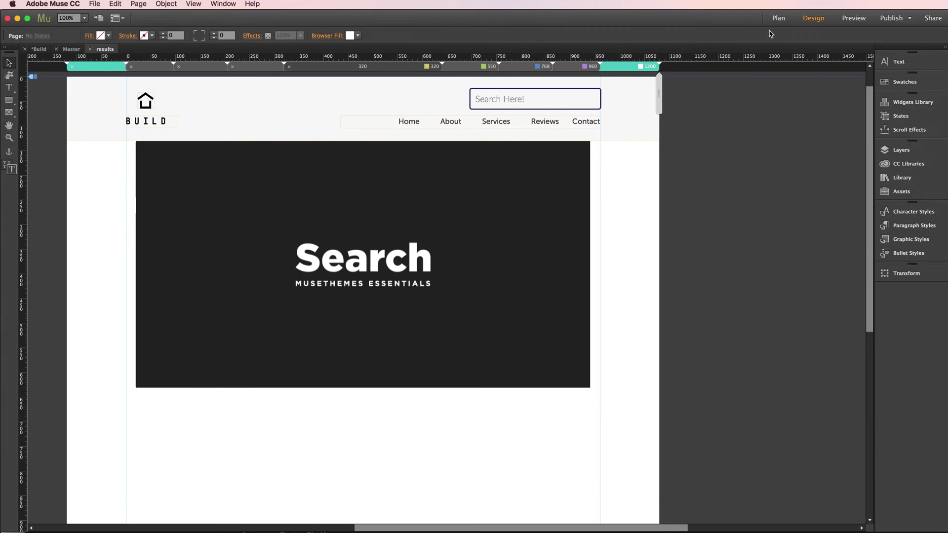
On the Master page, set the header search field's results page to results.html.
{"action": "left_click", "coordinate": [777, 20]}
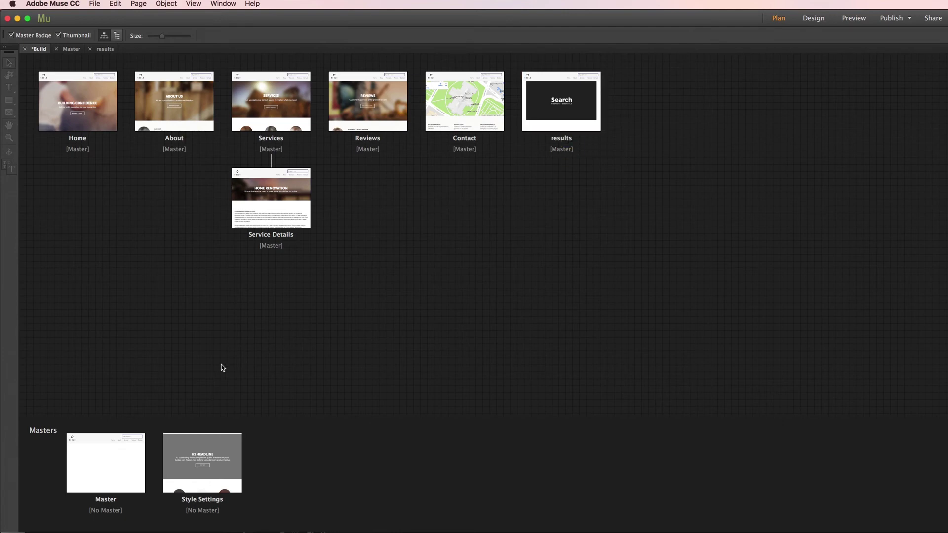
{"action": "double_click", "coordinate": [122, 449]}
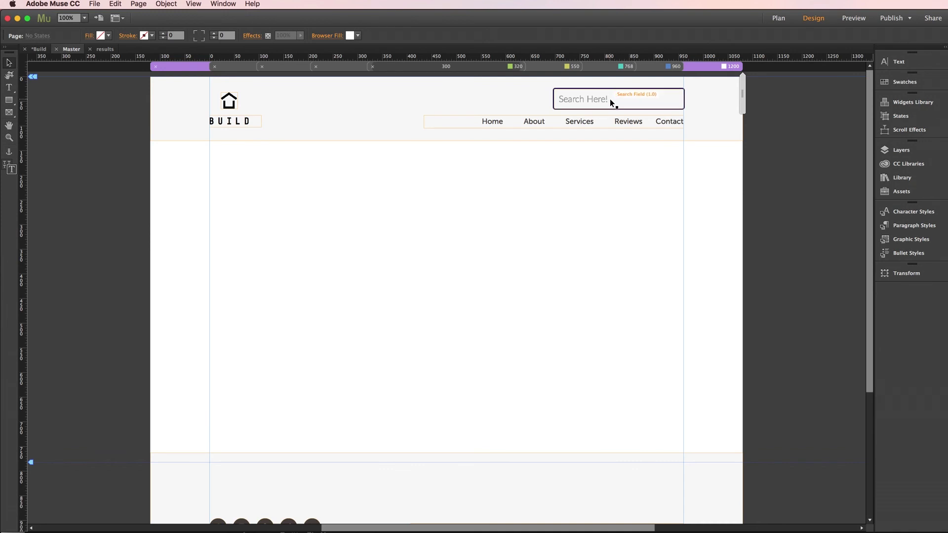
{"action": "left_click", "coordinate": [609, 98]}
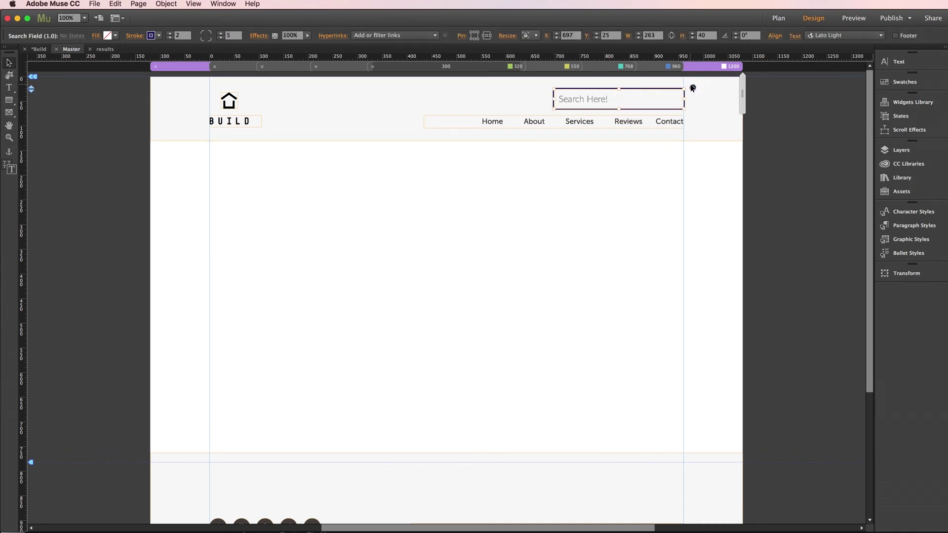
{"action": "left_click", "coordinate": [693, 89]}
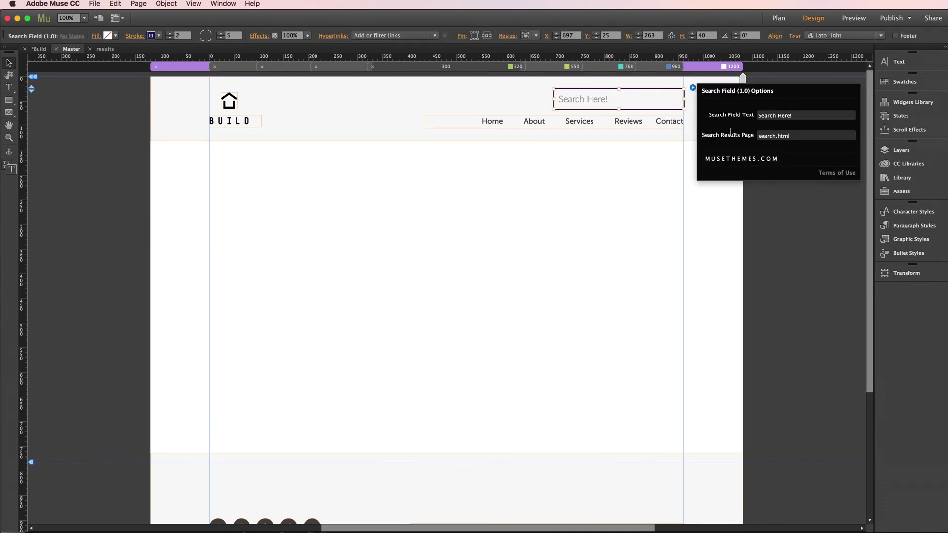
{"action": "left_click", "coordinate": [768, 137]}
{"action": "type", "text": "results.html"}
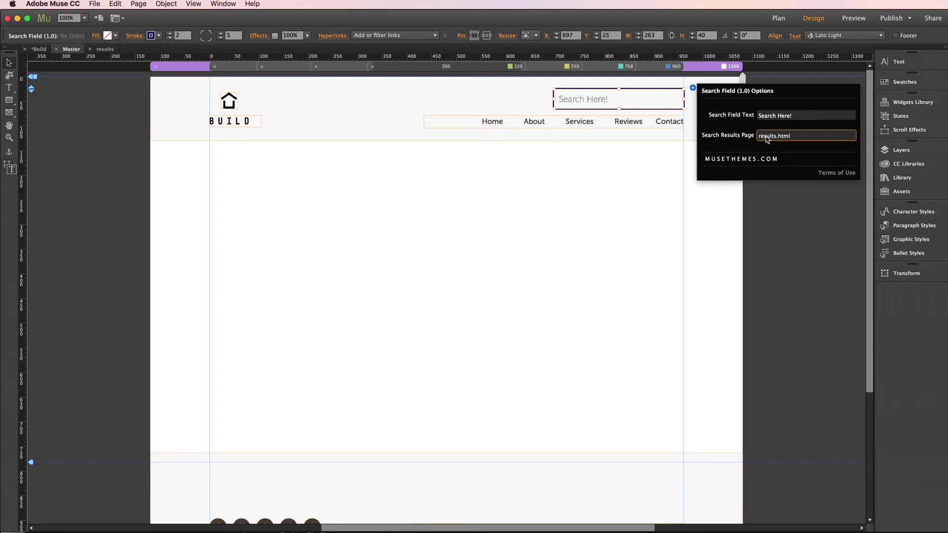
{"action": "key", "text": "Return"}
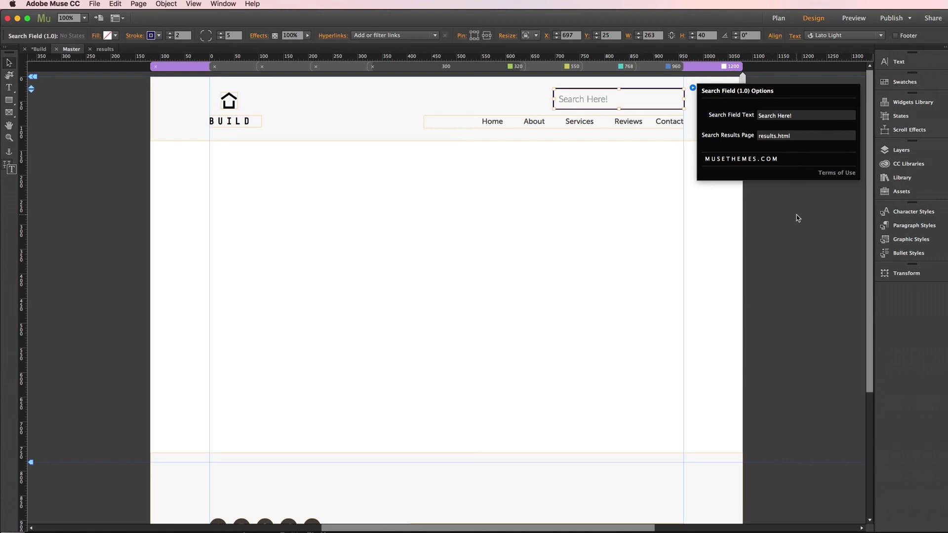
{"action": "left_click", "coordinate": [798, 217]}
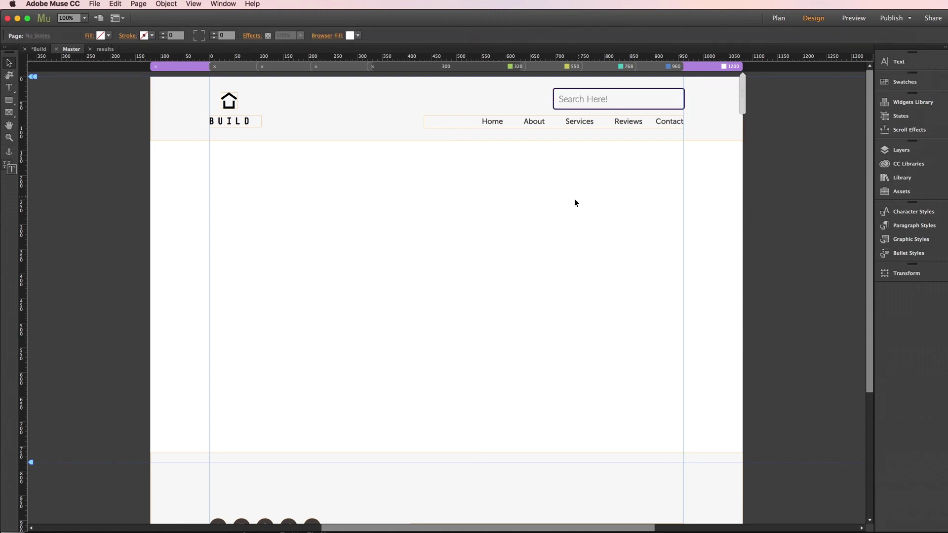
Preview the whole site in the browser and search 'renovations' from the Search Here! field.
{"action": "left_click", "coordinate": [95, 5]}
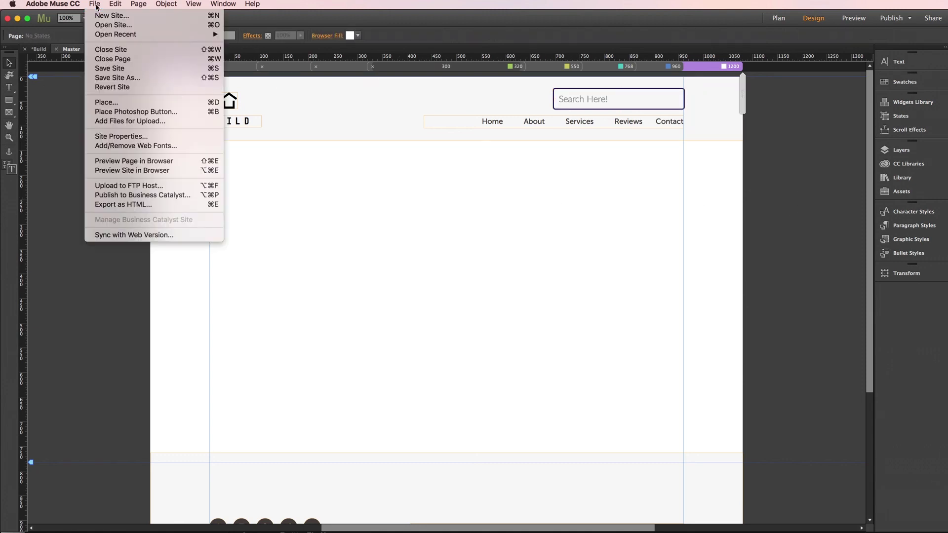
{"action": "left_click", "coordinate": [140, 170]}
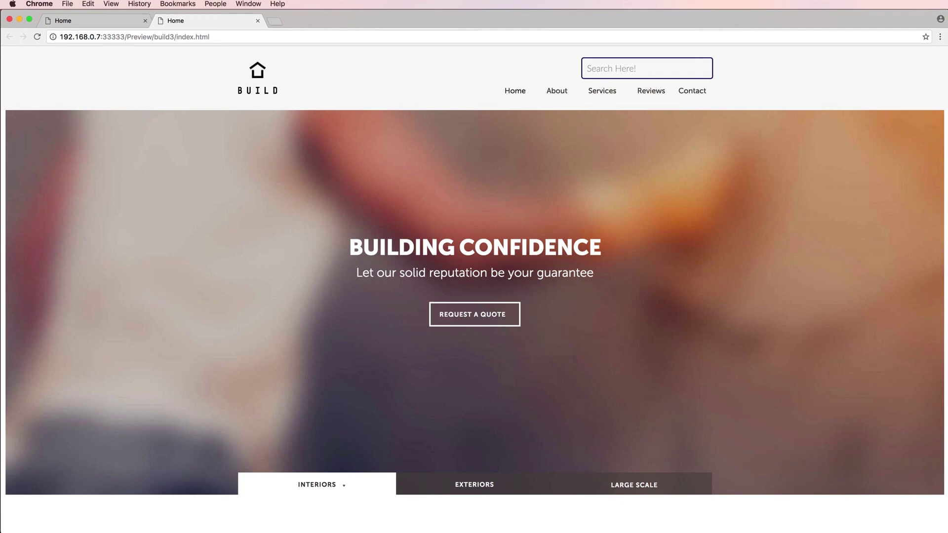
{"action": "left_click", "coordinate": [644, 69]}
{"action": "type", "text": "renovations"}
{"action": "key", "text": "Return"}
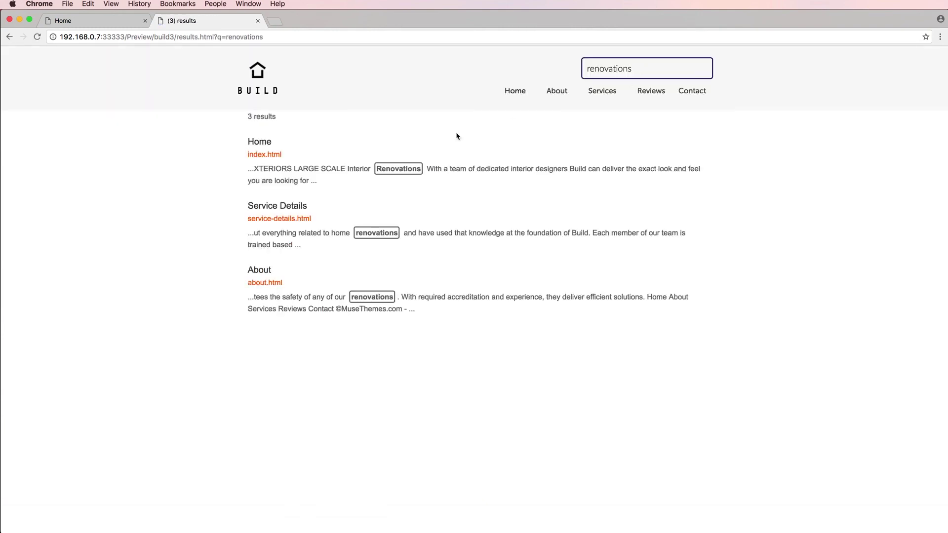